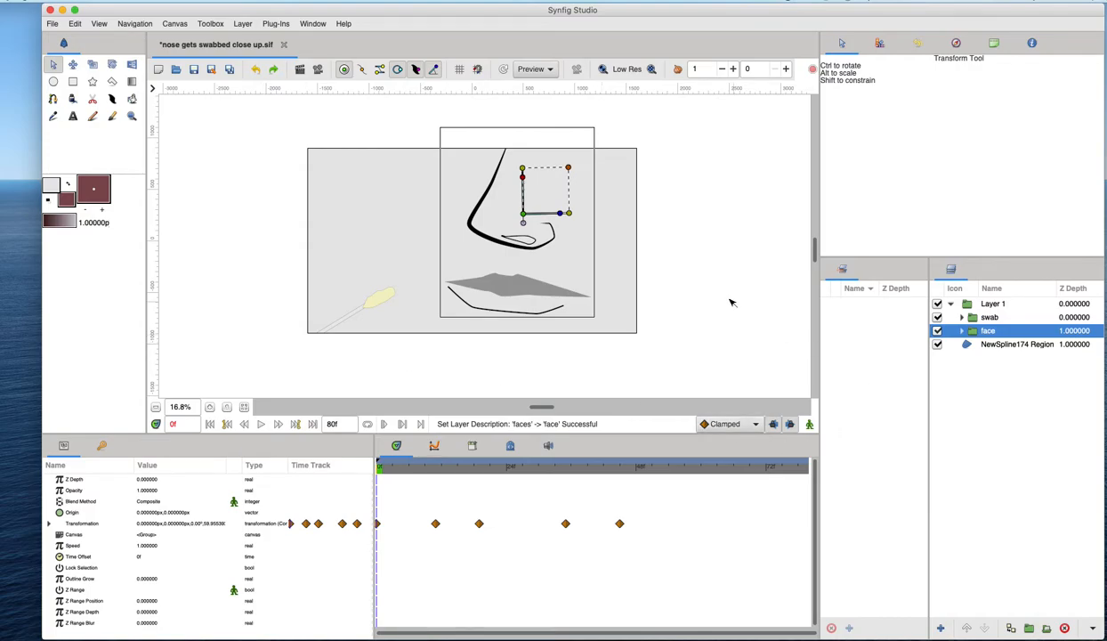
- Play back the animation from the first frame to review the swab's motion
drag(407, 466, 373, 465)
key(space)
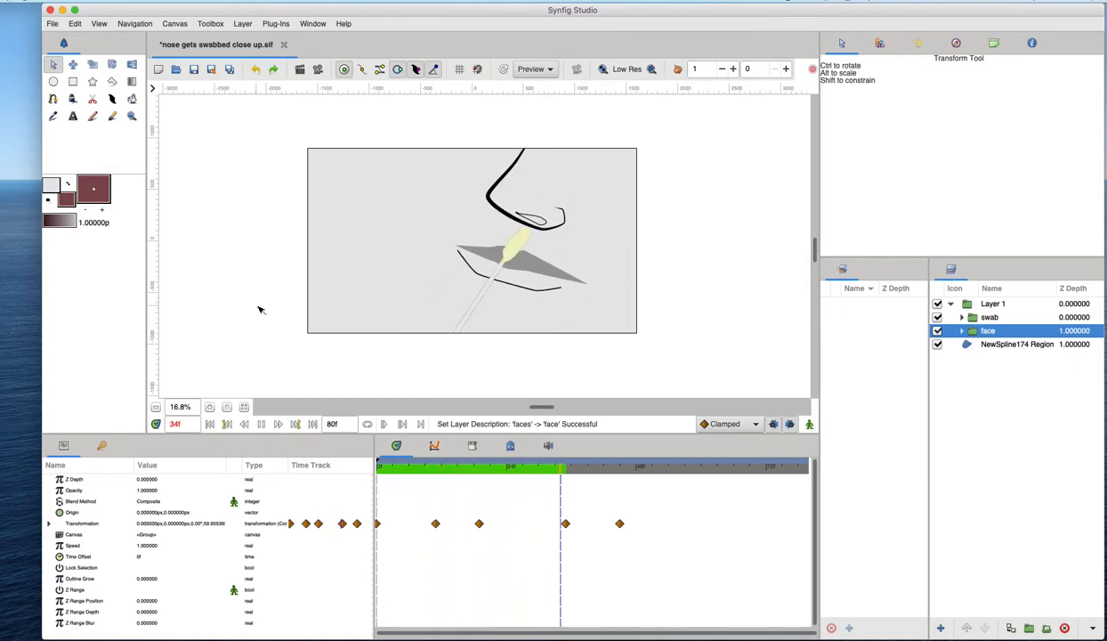
key(space)
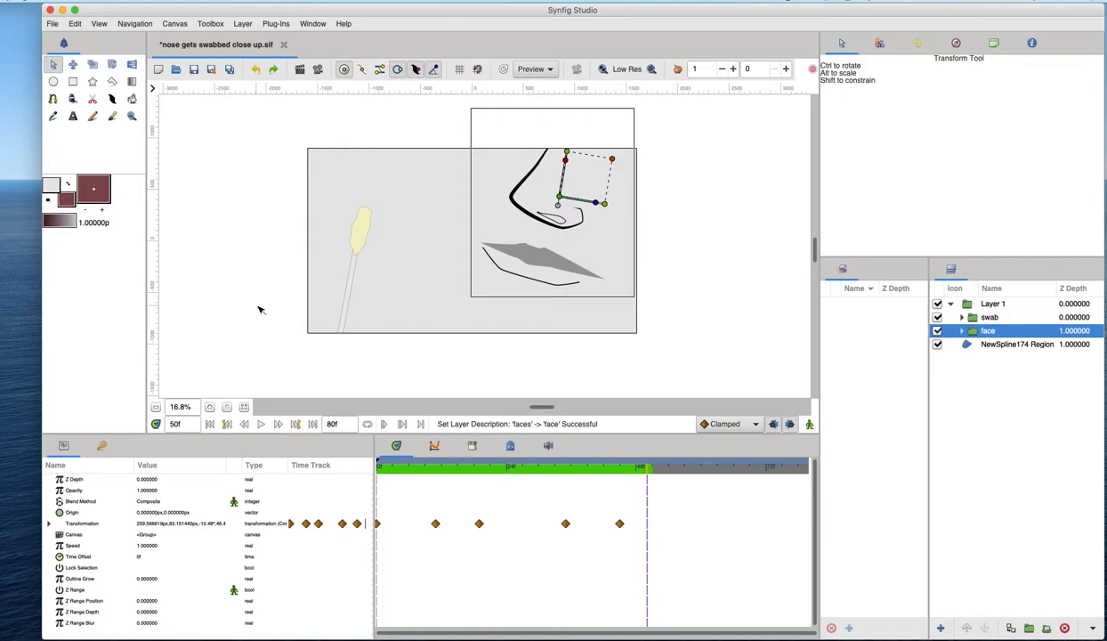
drag(469, 466, 374, 461)
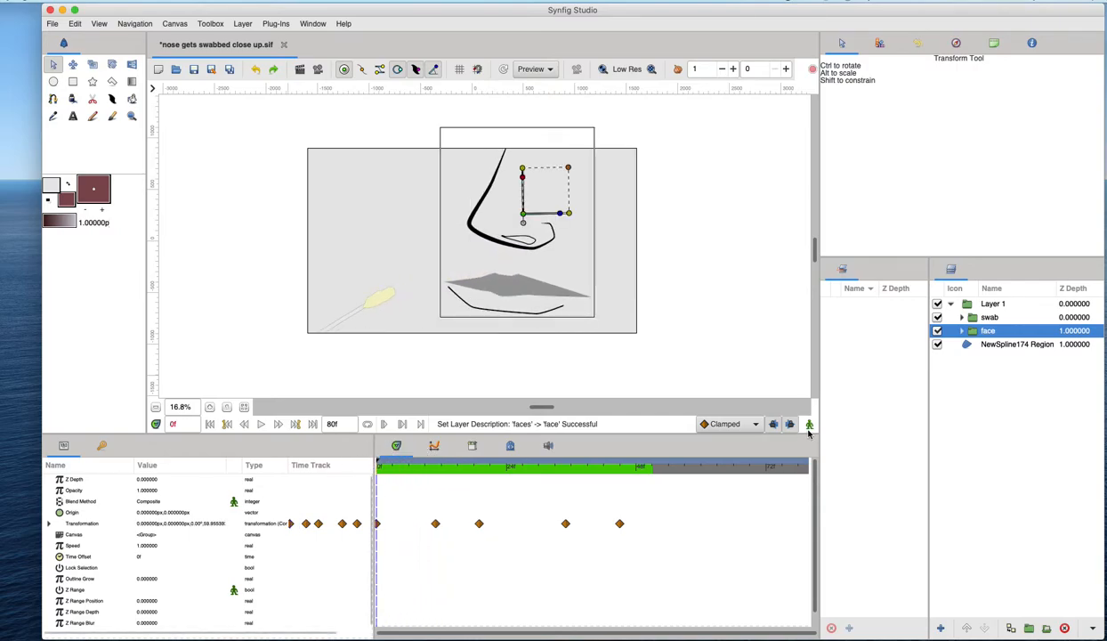
click(808, 425)
click(808, 425)
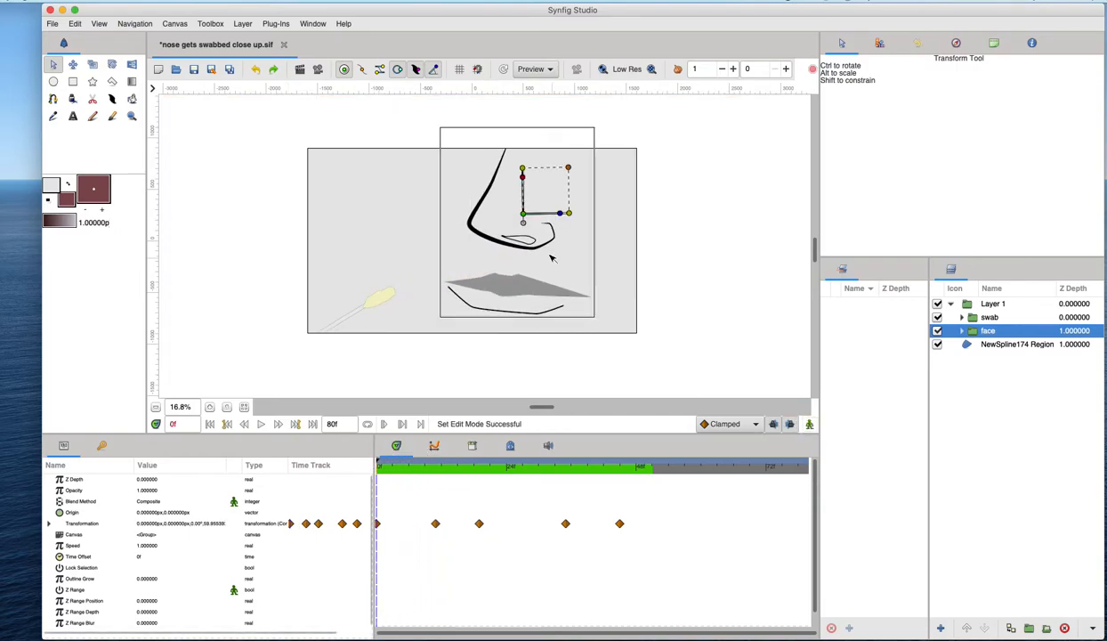
- With the swab layer selected, start drawing a spline region along the inner edge of the nostril
click(975, 319)
scroll(562, 234, up, 4)
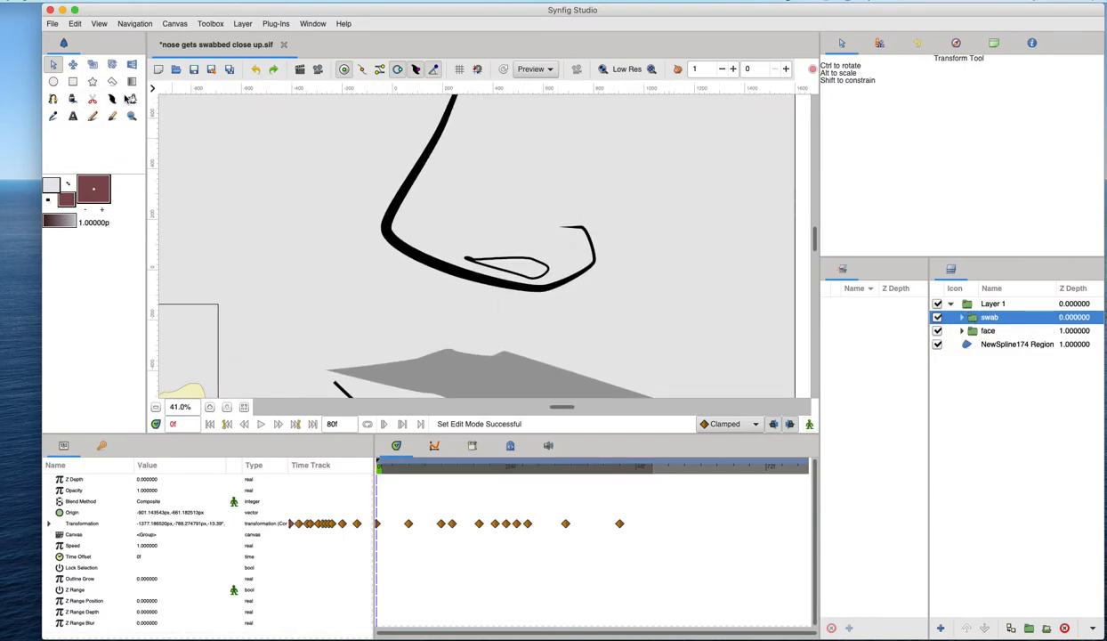
click(53, 99)
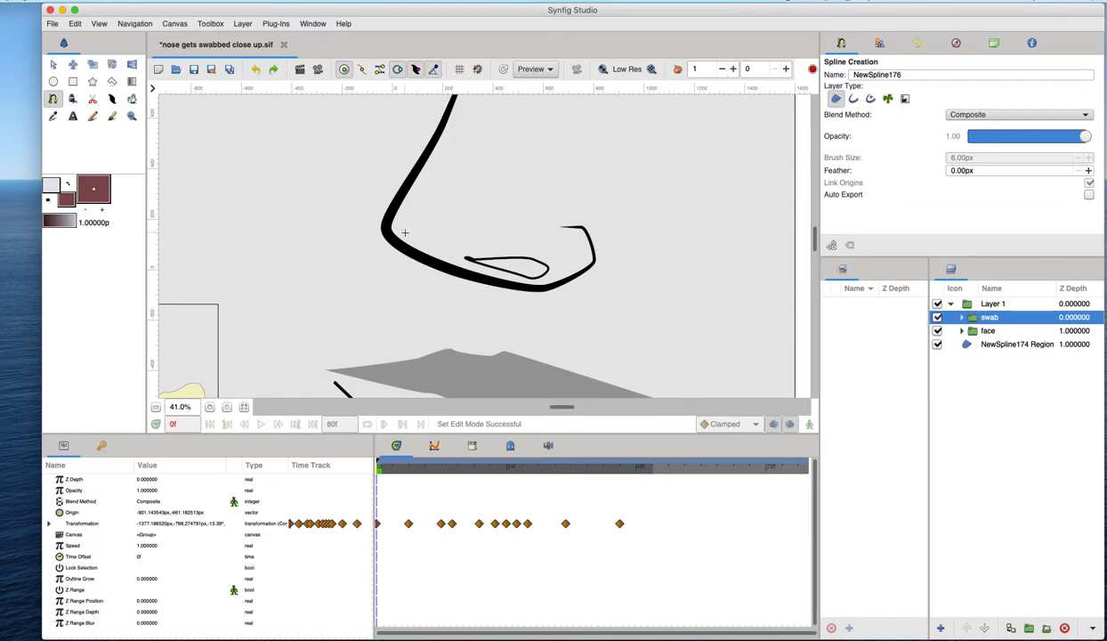
drag(406, 234, 528, 259)
click(434, 116)
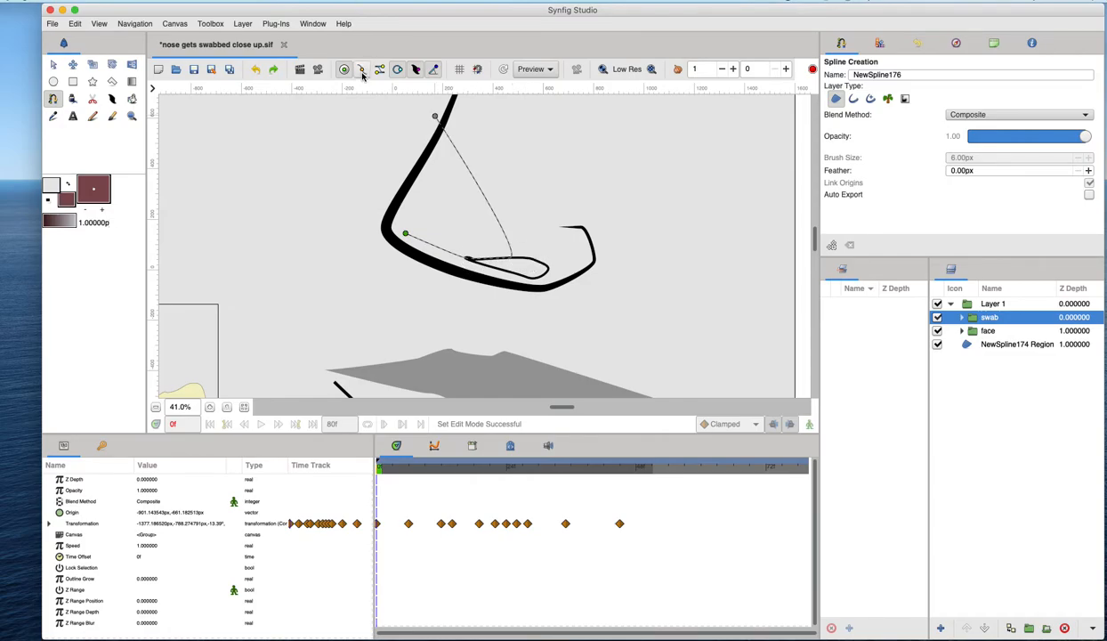
click(378, 70)
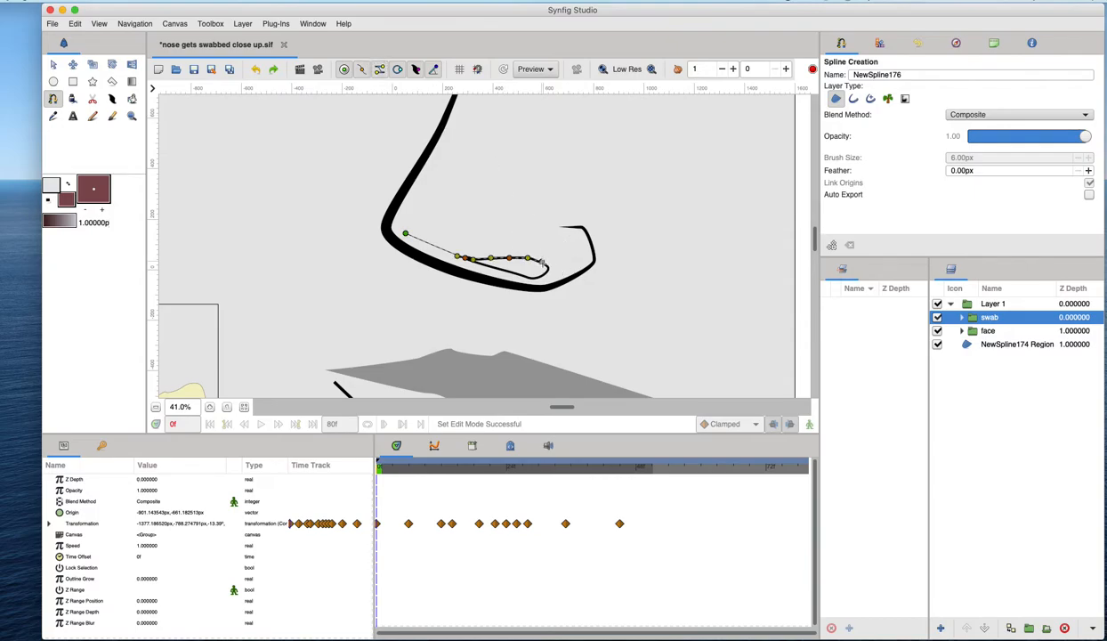
- Extend the region's outline along the nostril bottom and up past the top-right of the canvas
drag(545, 264, 566, 271)
drag(581, 223, 792, 164)
click(792, 163)
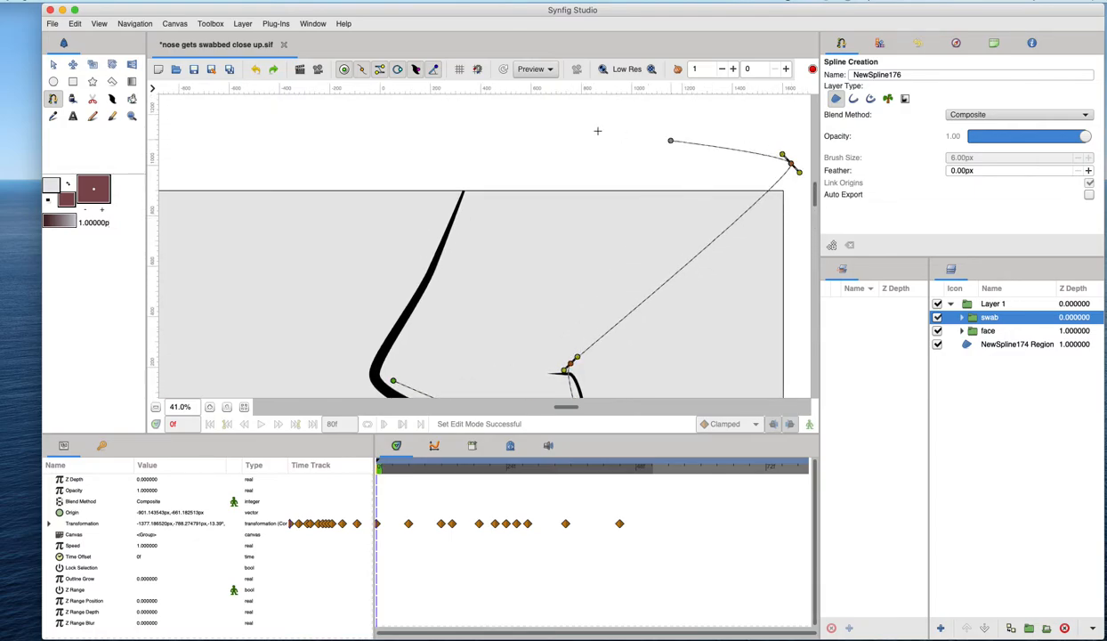
click(482, 112)
scroll(457, 226, down, 4)
scroll(457, 226, down, 1)
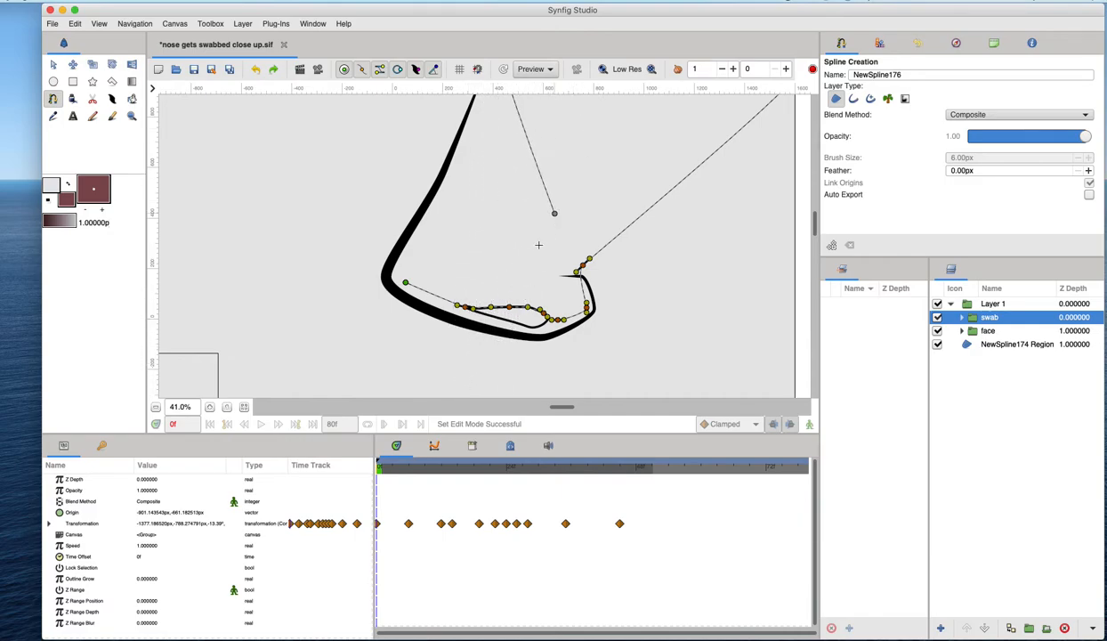
- Close the region at its starting point and save the file
click(409, 254)
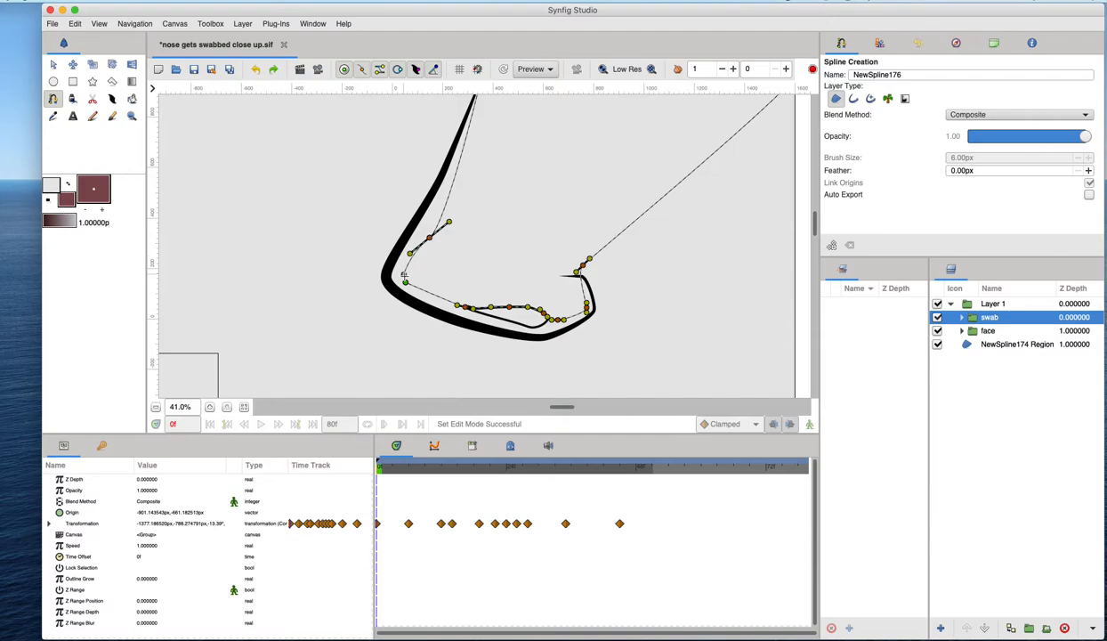
click(405, 278)
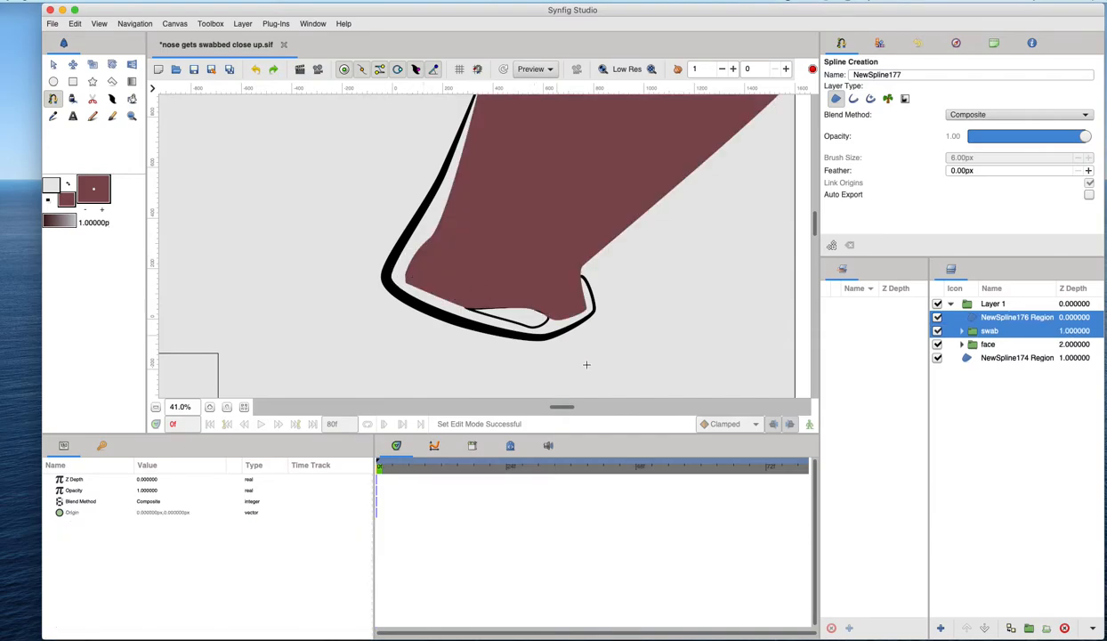
scroll(587, 364, up, 3)
key(super+s)
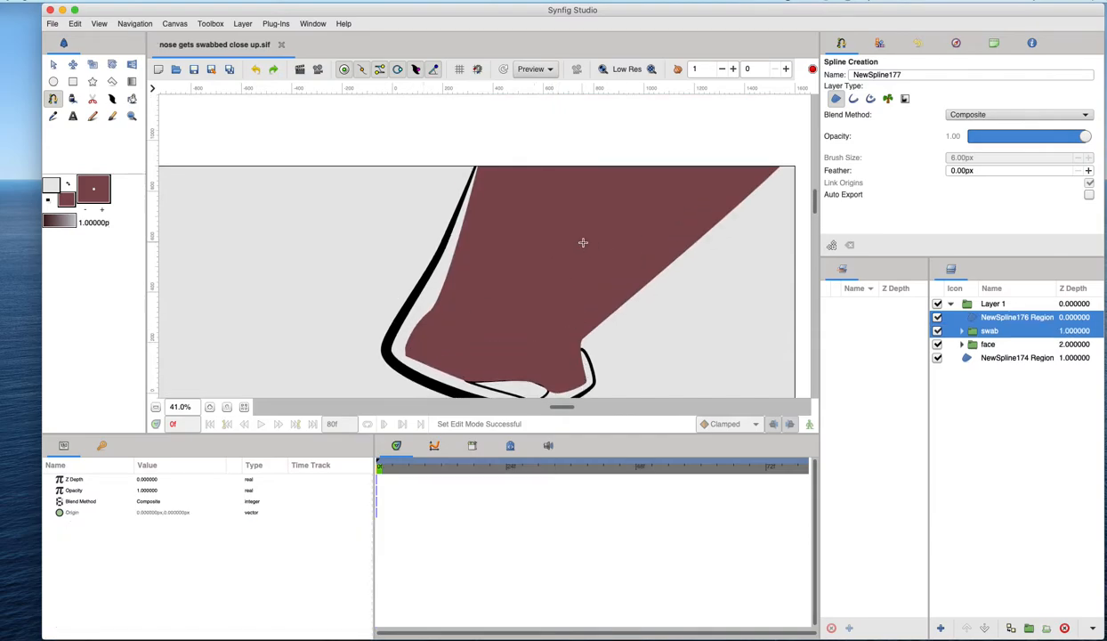
- Select the new region layer and set its blend method to Alpha Over
scroll(528, 222, down, 3)
key(alt+a)
click(556, 198)
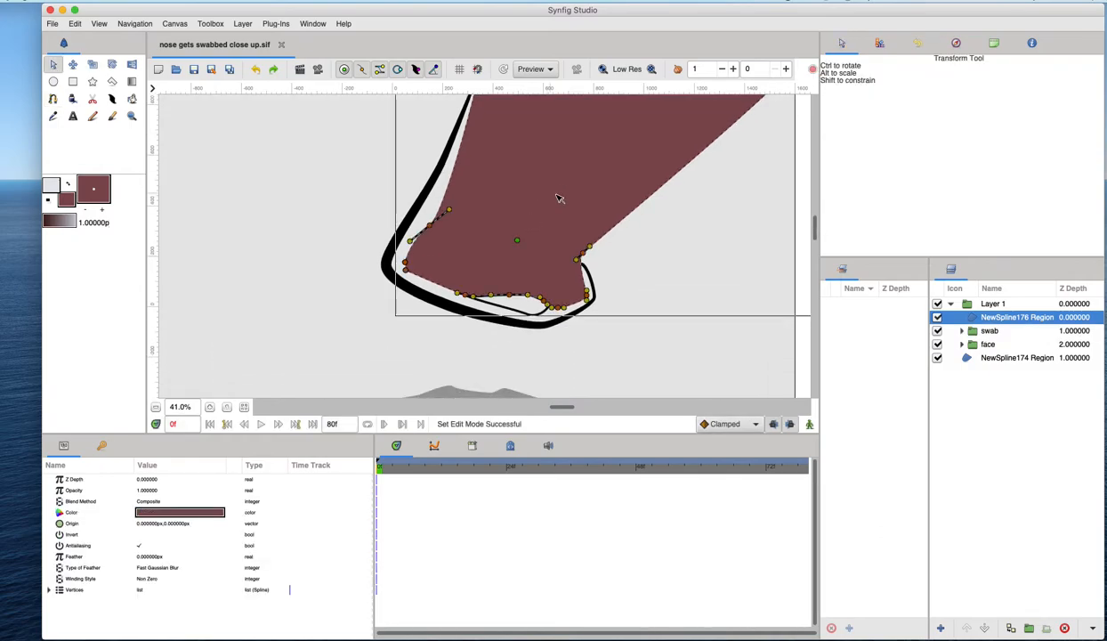
scroll(325, 154, up, 2)
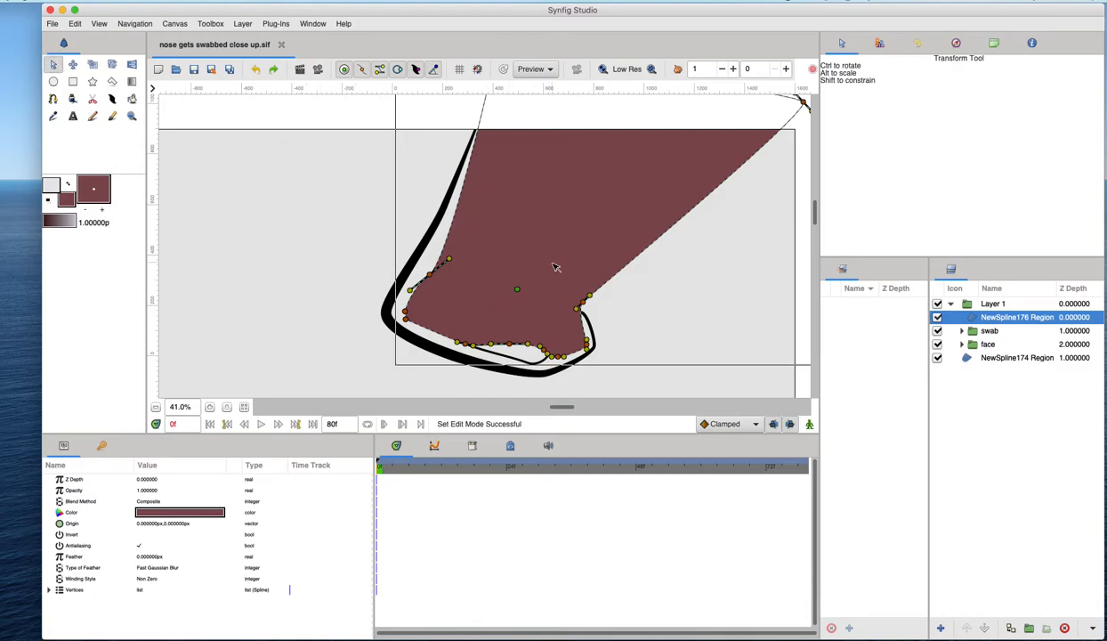
scroll(514, 284, down, 2)
click(153, 502)
click(162, 503)
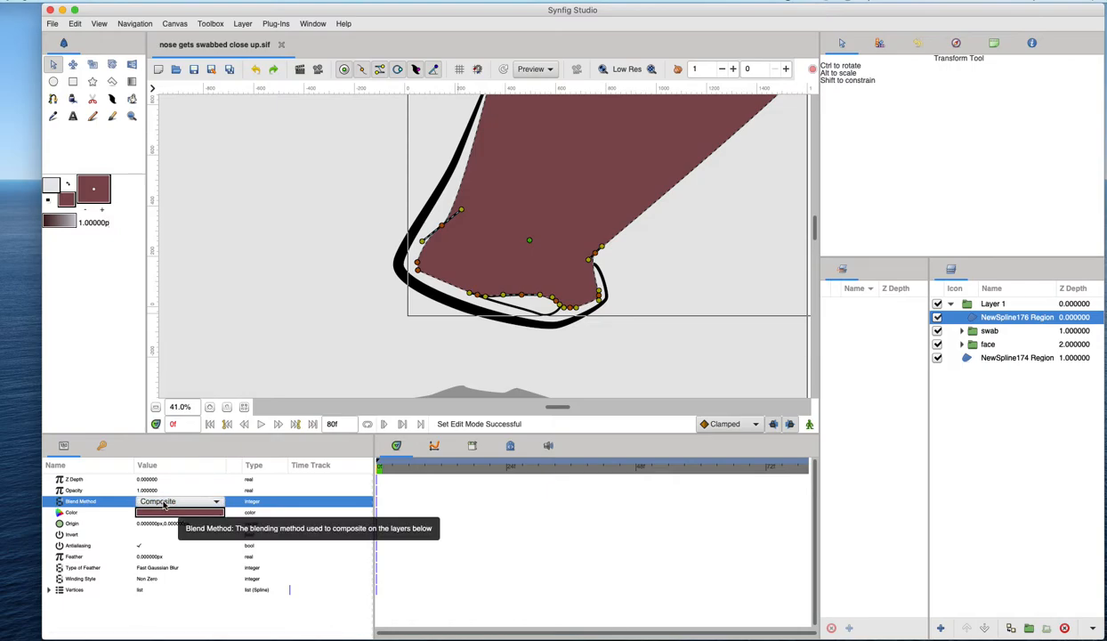
click(164, 504)
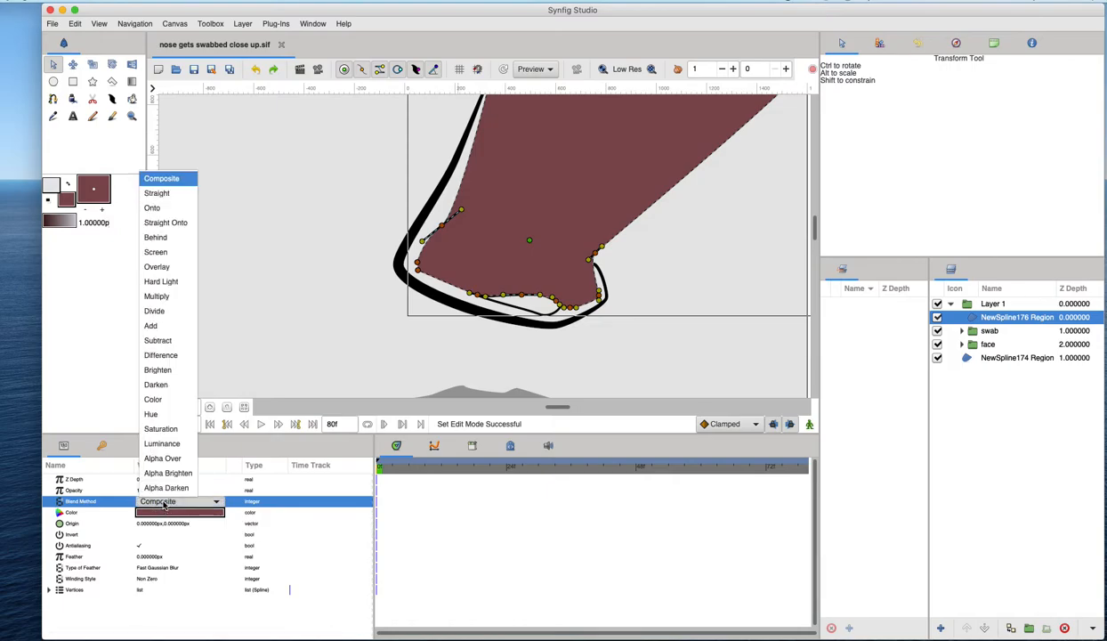
click(162, 458)
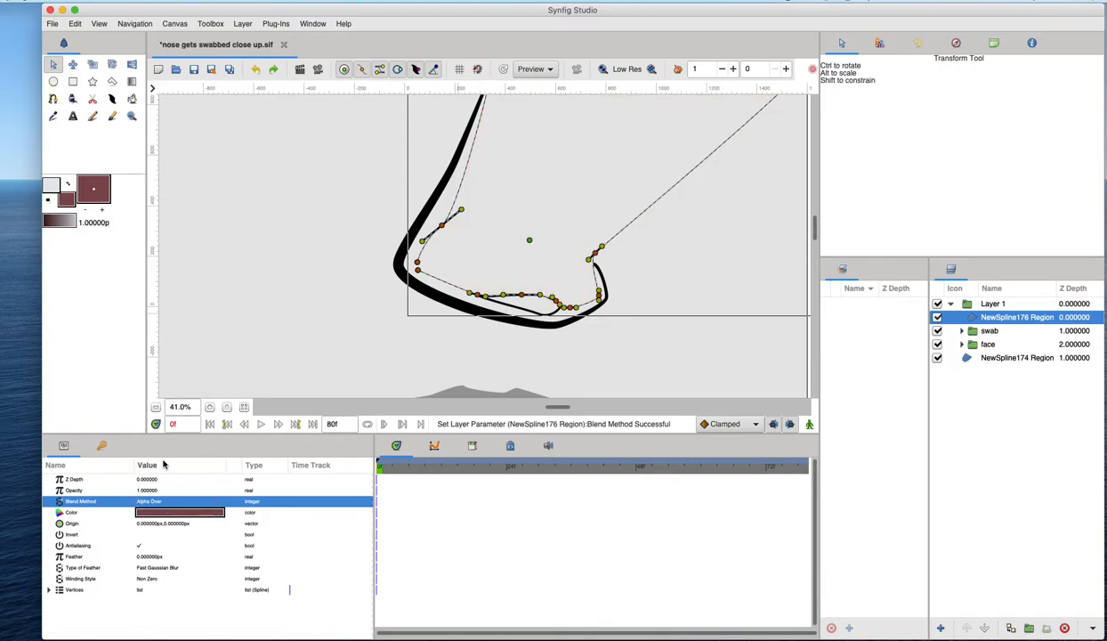
- Toggle the region layer's visibility on and off to compare the masking effect
click(670, 327)
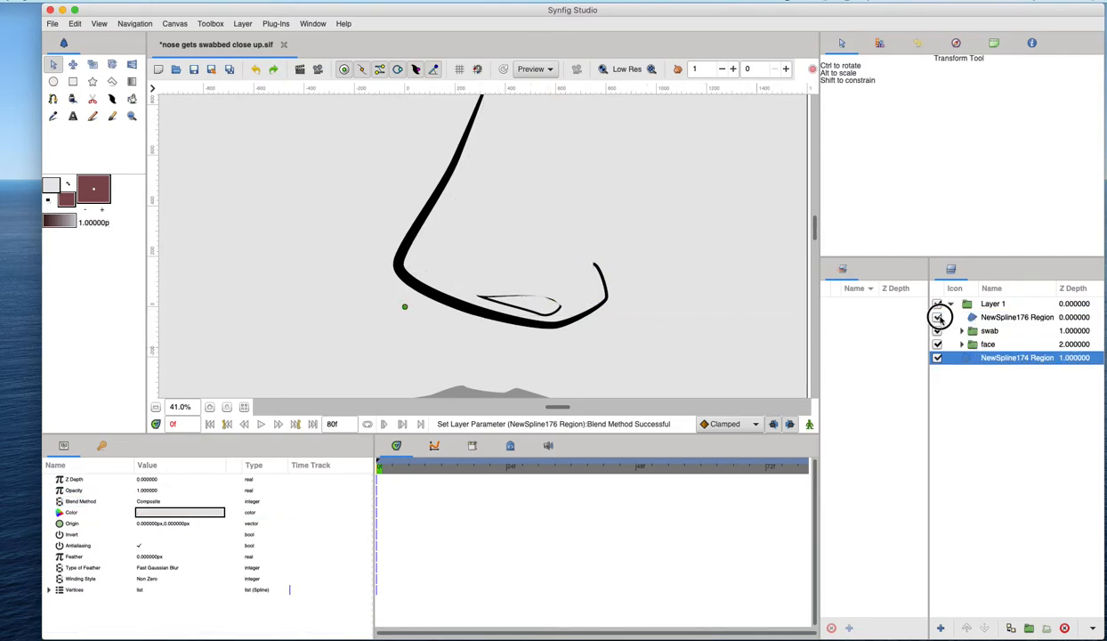
click(939, 317)
click(939, 318)
click(939, 318)
click(939, 318)
click(940, 318)
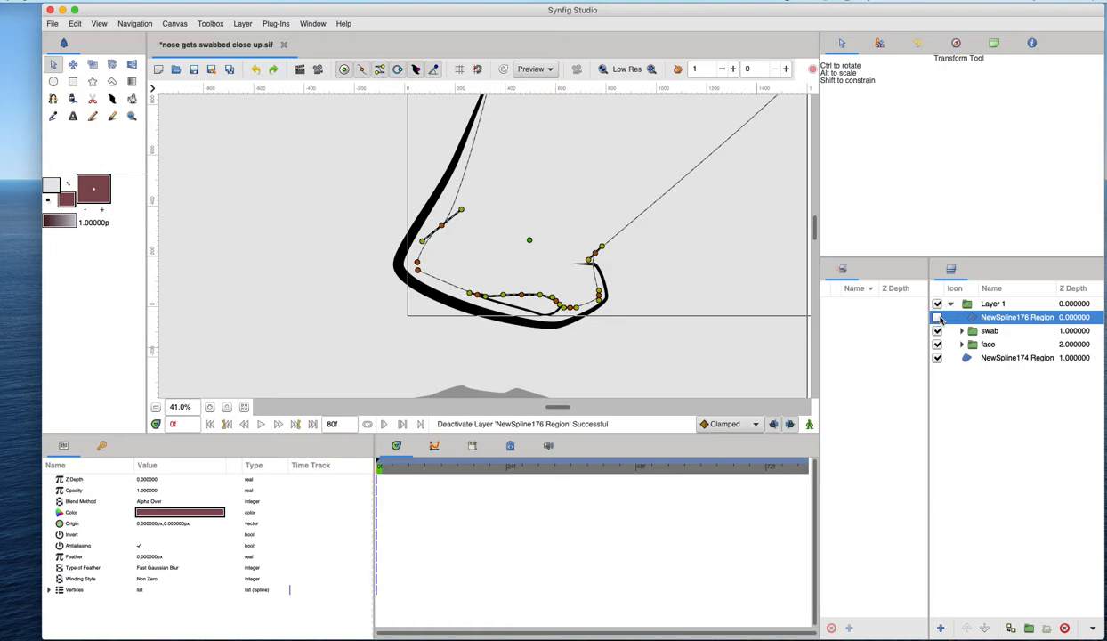
click(939, 318)
click(938, 318)
click(939, 318)
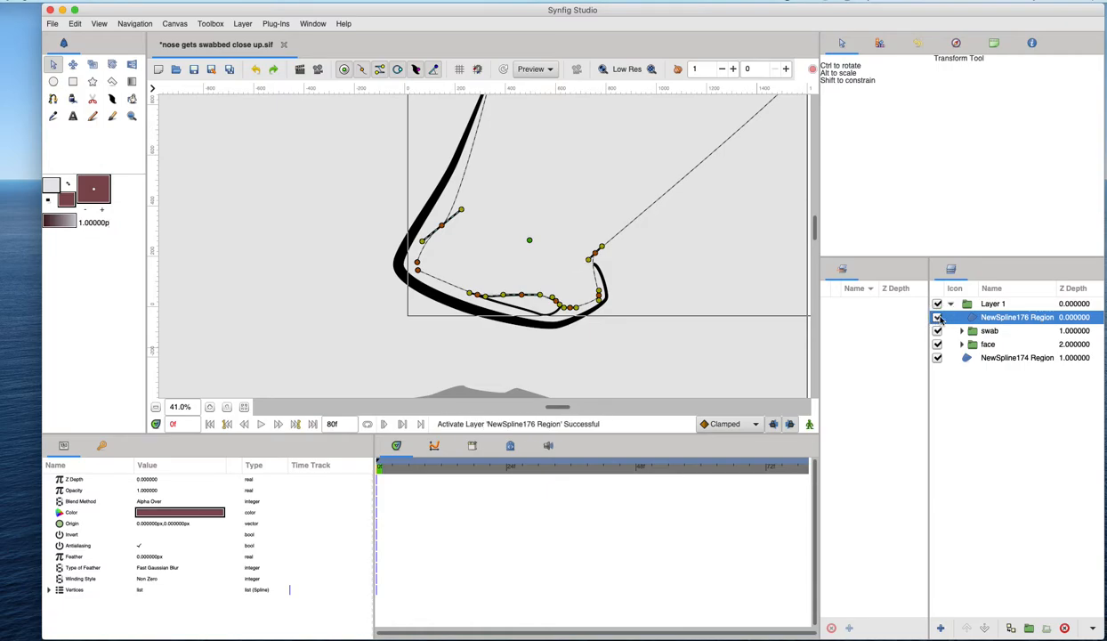
- Rename the region layer to "alpha over"
double_click(994, 319)
text(alpha over)
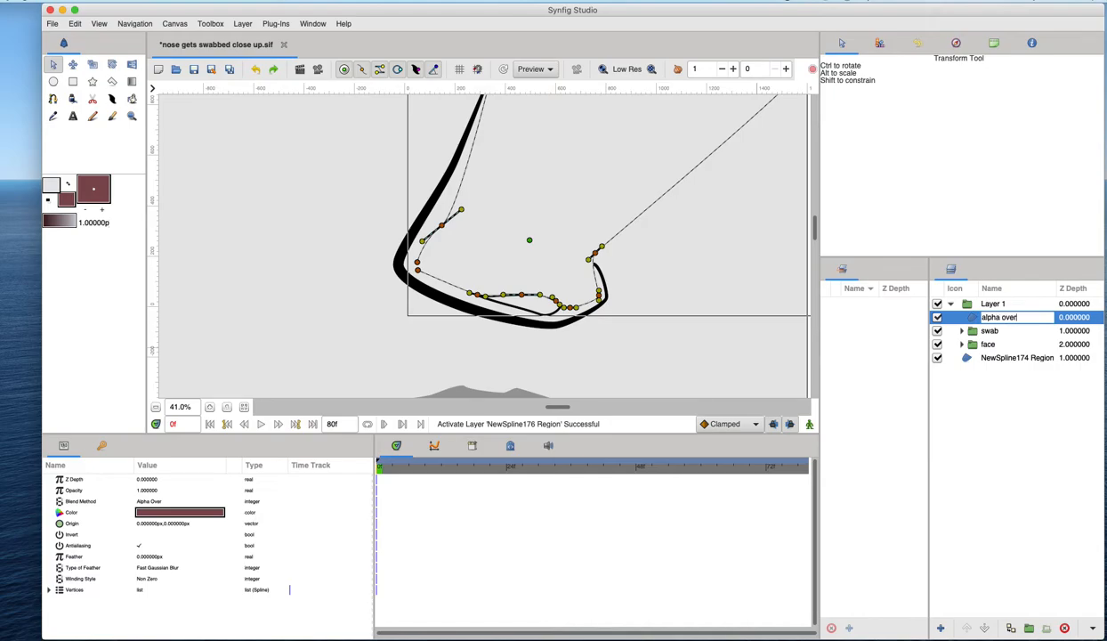
key(Return)
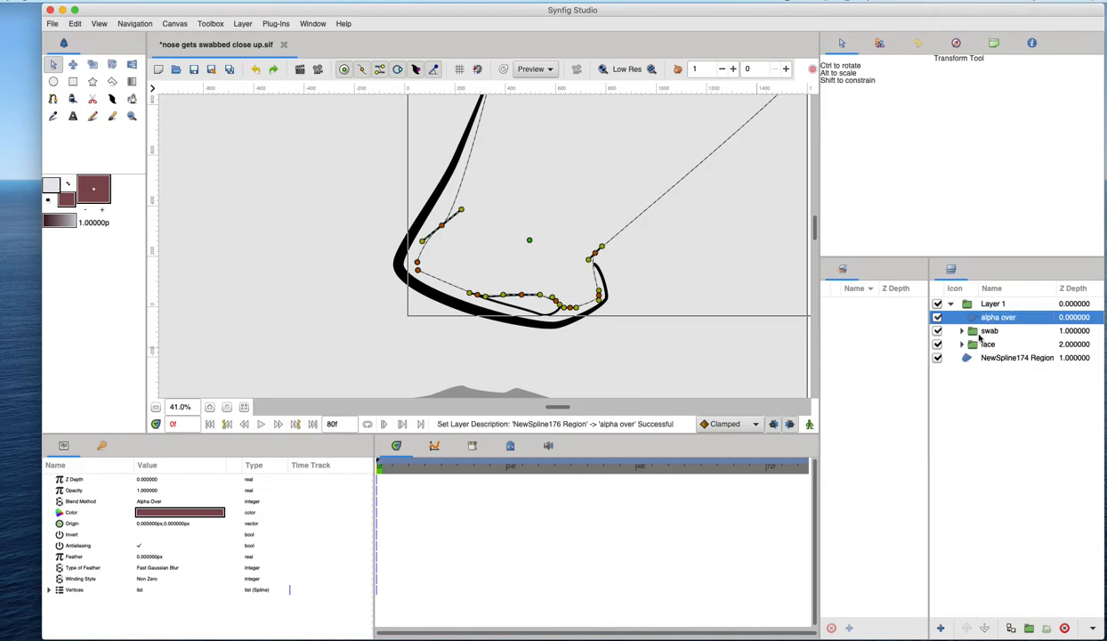
- Group the alpha over and swab layers and name the group "swab plus alpha"
shift+click(972, 331)
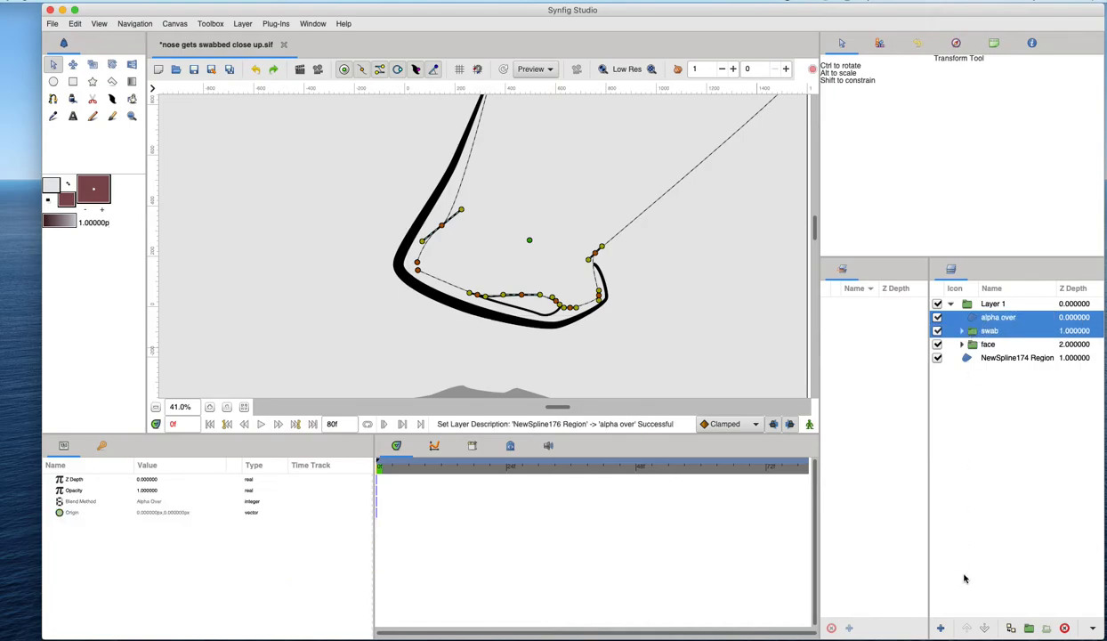
click(1027, 628)
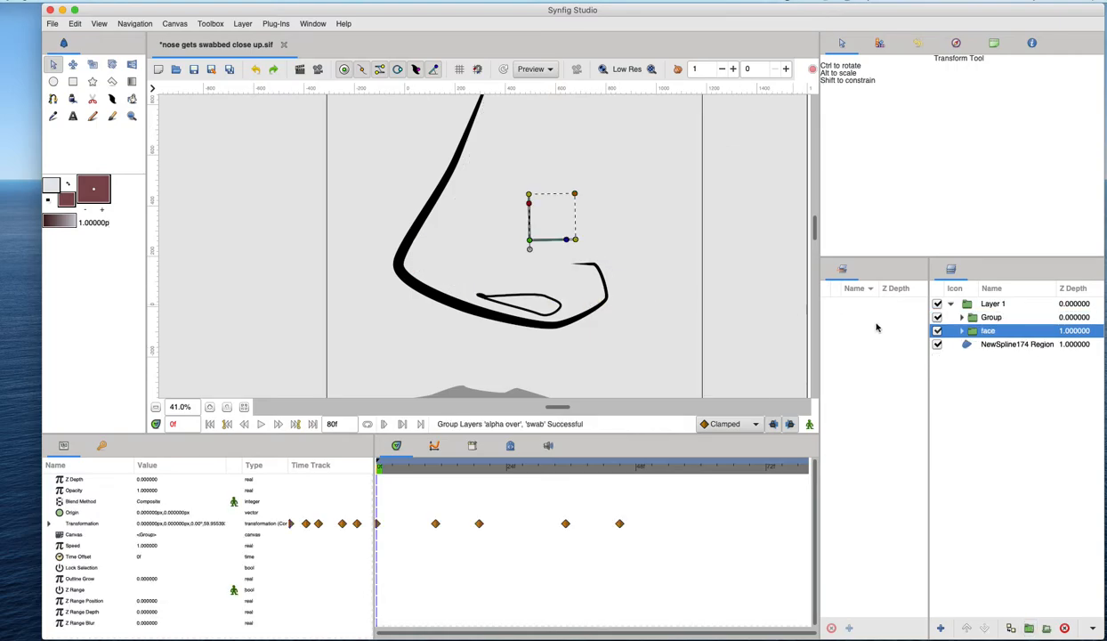
double_click(989, 317)
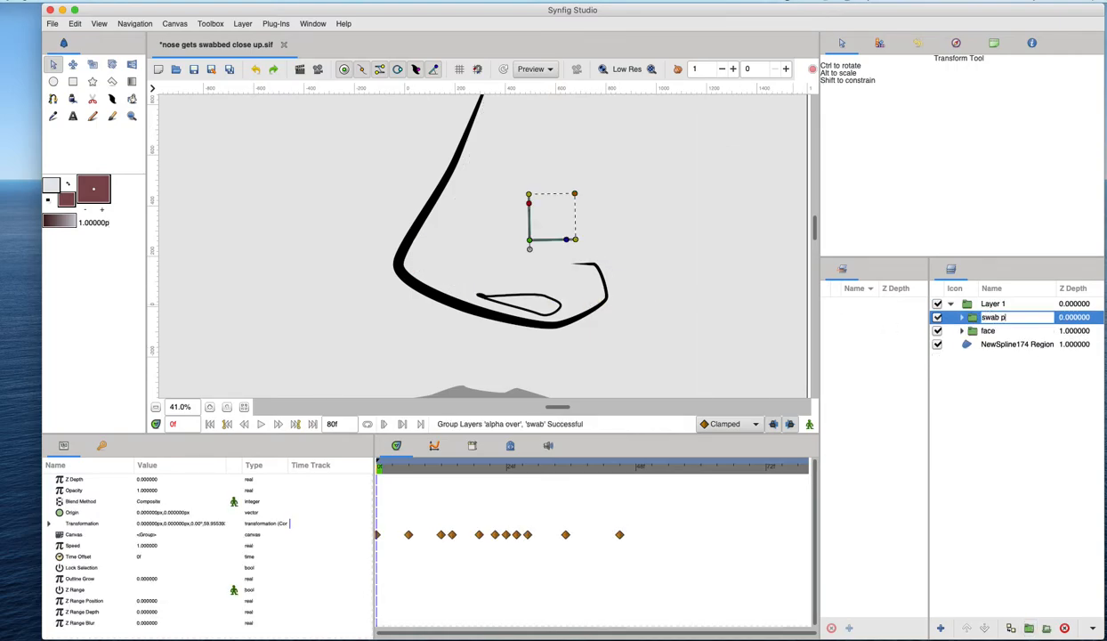
text(swab plus alpha)
key(Return)
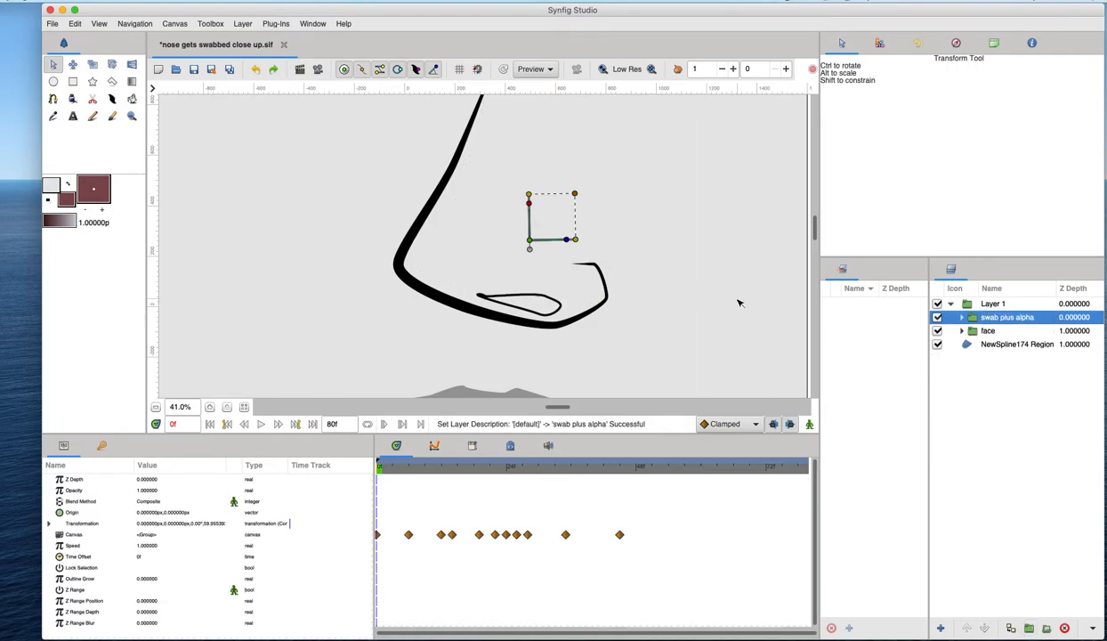
- Expand the new group and scrub the timeline to check the swab being masked
key(minus)
key(minus)
key(minus)
key(minus)
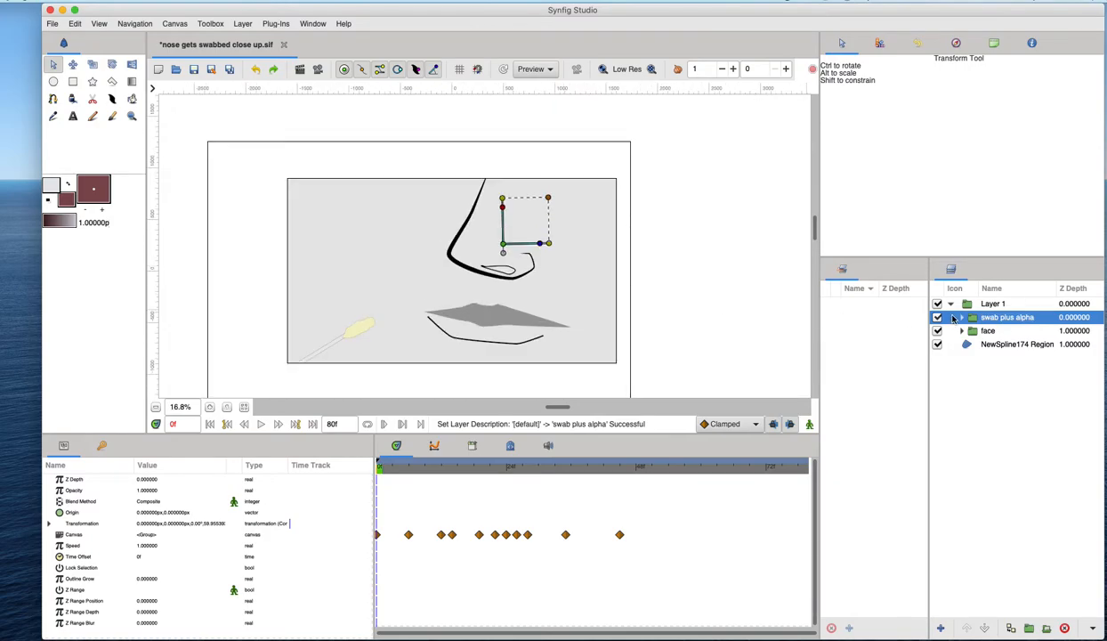
click(960, 318)
click(988, 331)
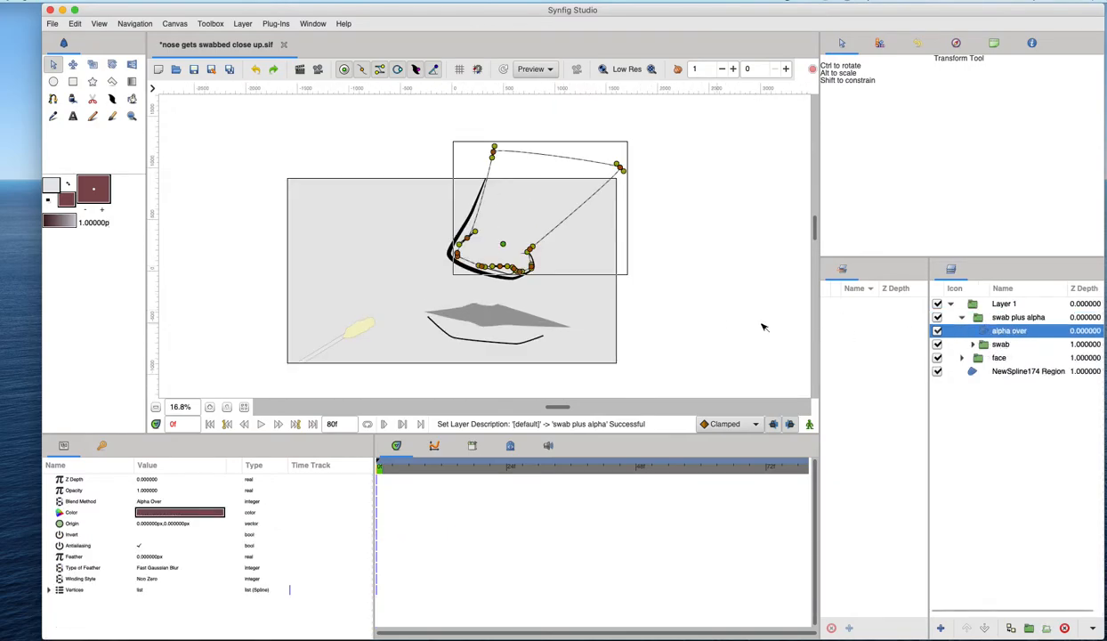
click(983, 345)
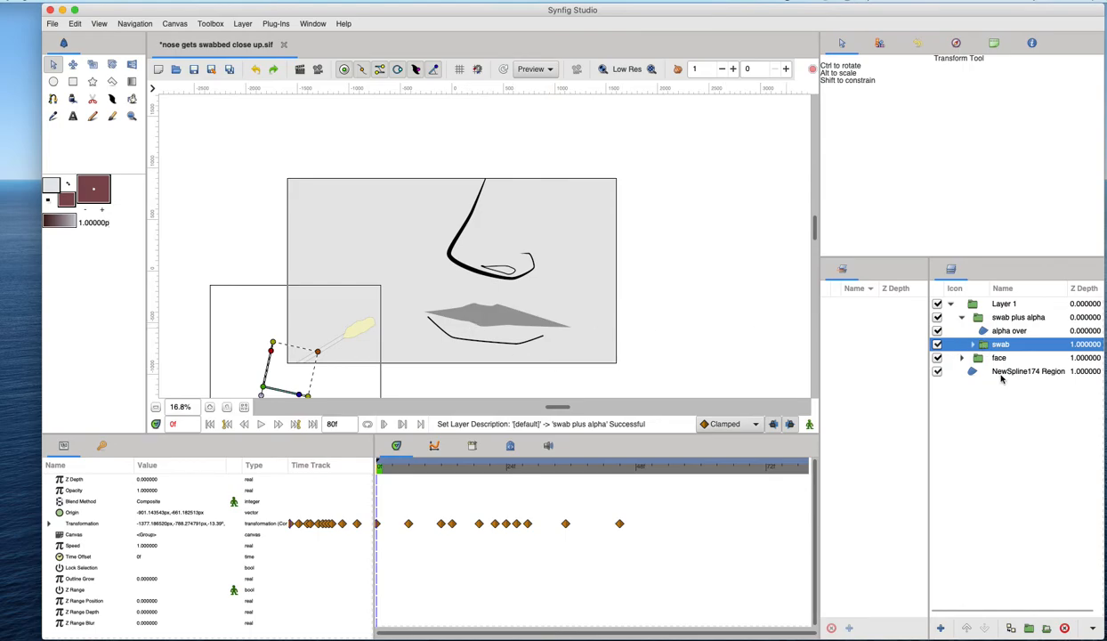
scroll(403, 289, down, 3)
drag(396, 470, 420, 468)
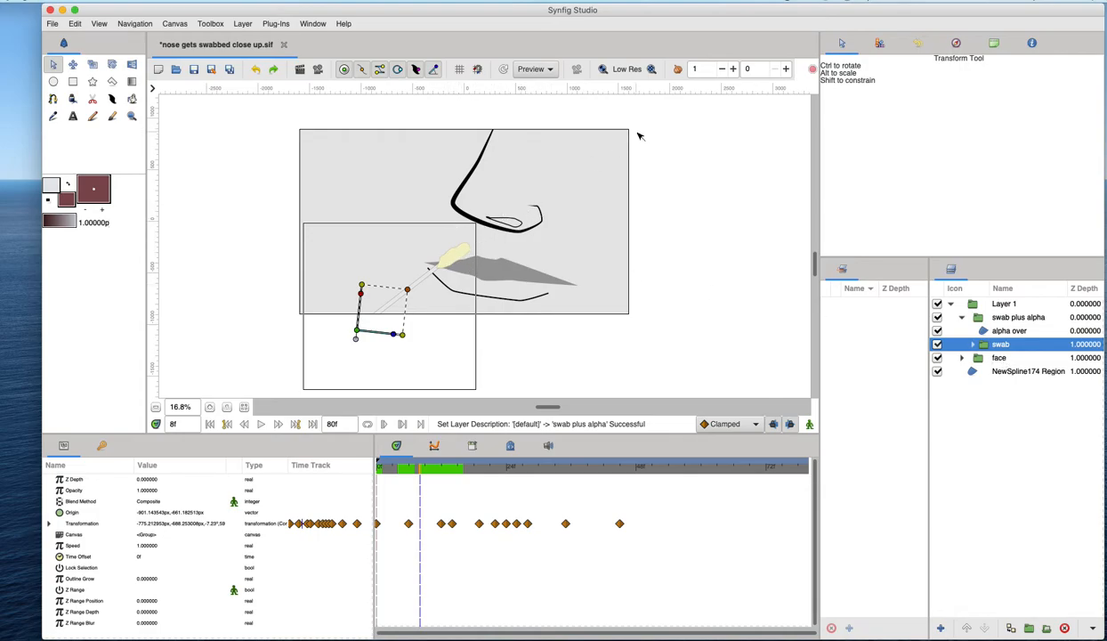
- Scrub further through the timeline, then reopen the group and select the alpha over layer
click(981, 331)
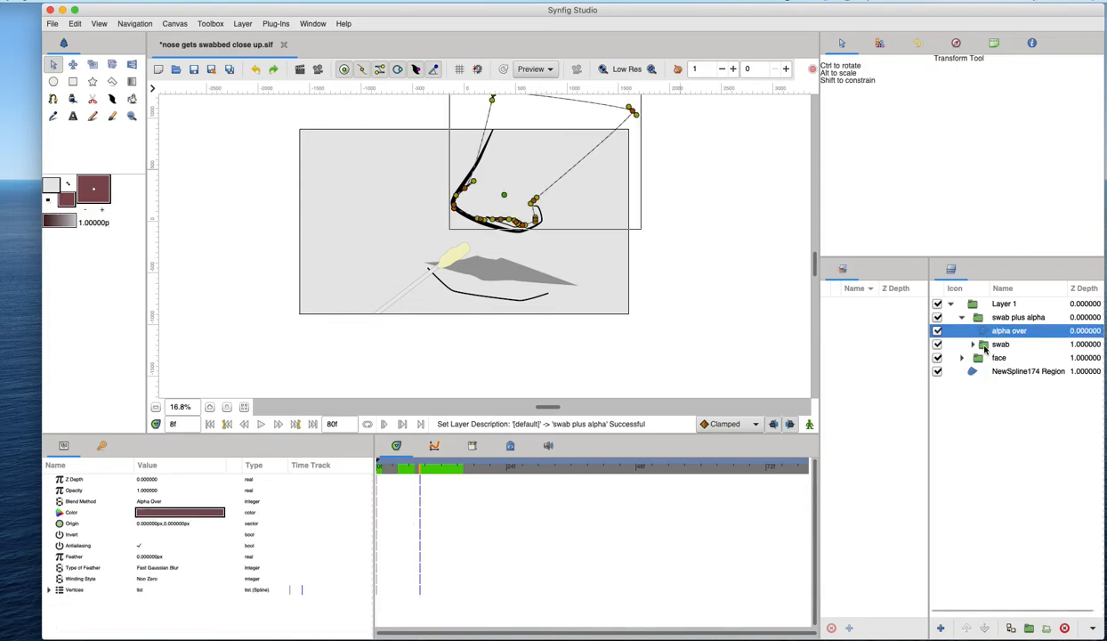
click(963, 318)
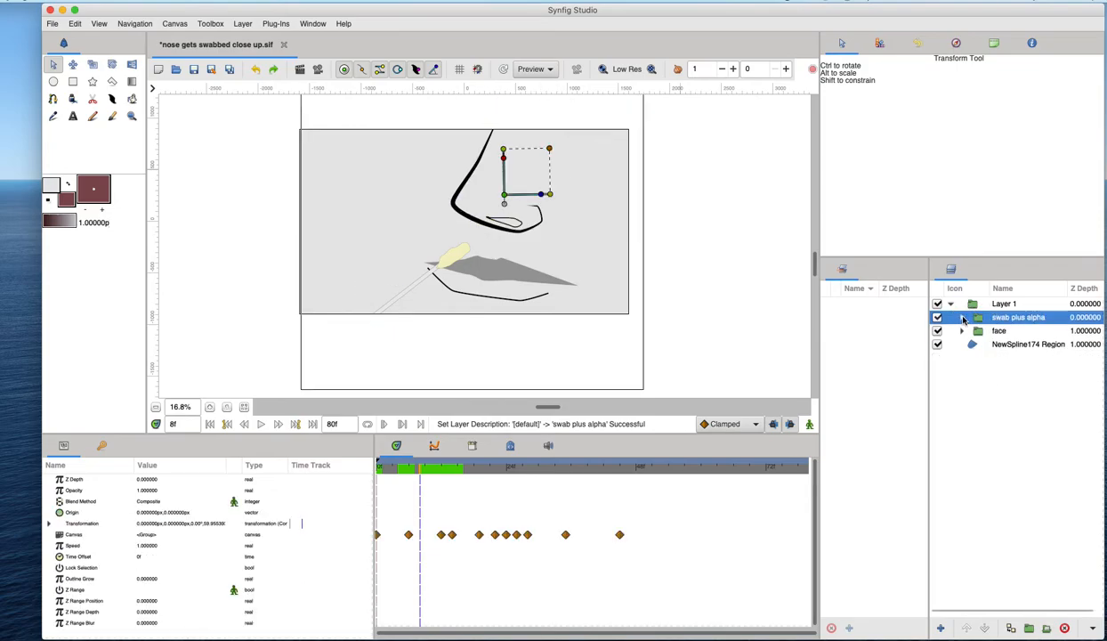
drag(434, 469, 480, 465)
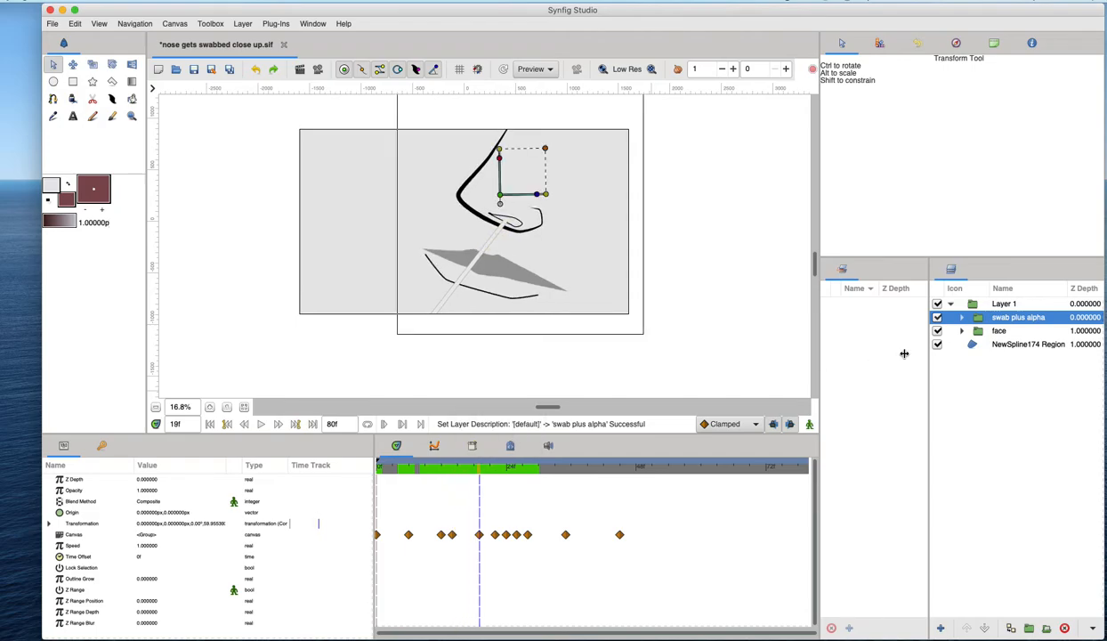
click(961, 318)
click(1001, 330)
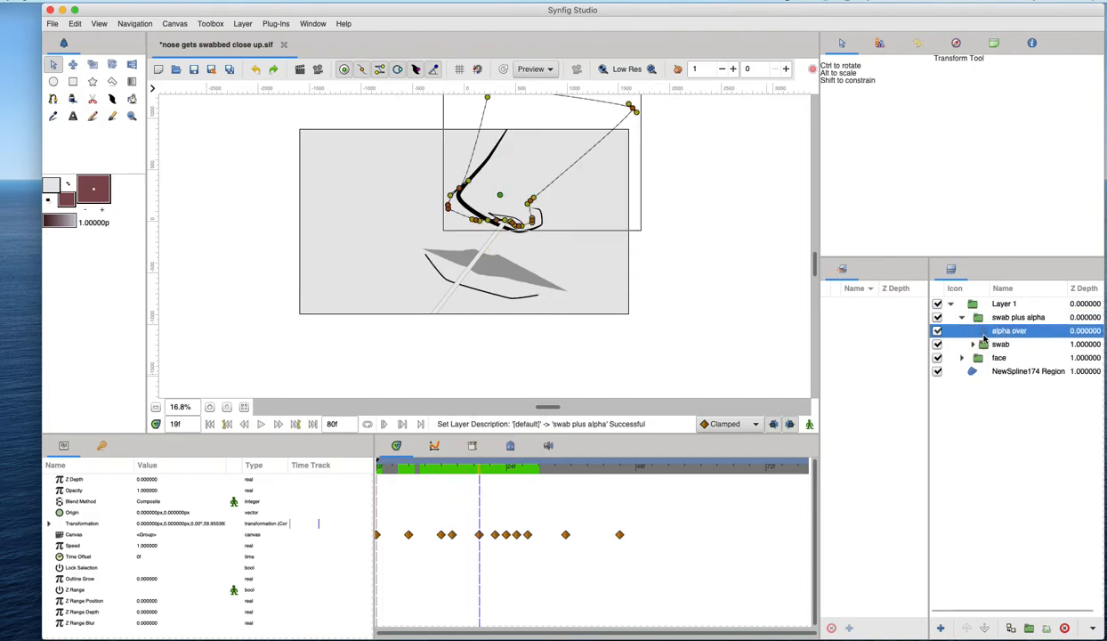
- Turn on animation mode and adjust a vertex of the alpha over region at frame 19
click(809, 424)
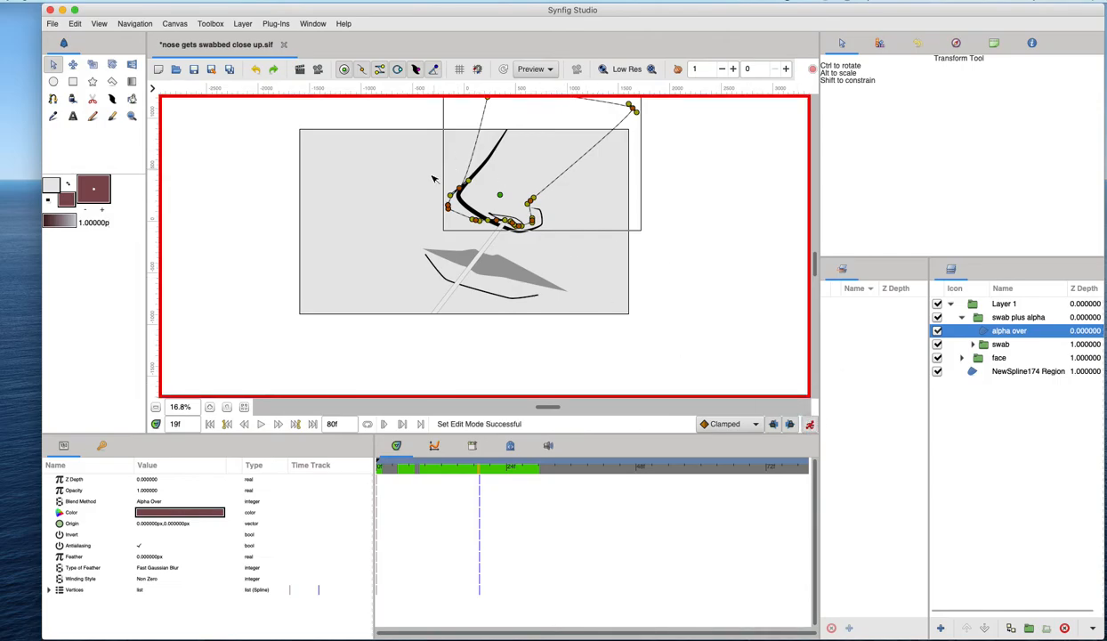
scroll(502, 206, up, 4)
mouse_move(530, 254)
mouse_down()
mouse_move(501, 235)
mouse_move(549, 255)
mouse_up()
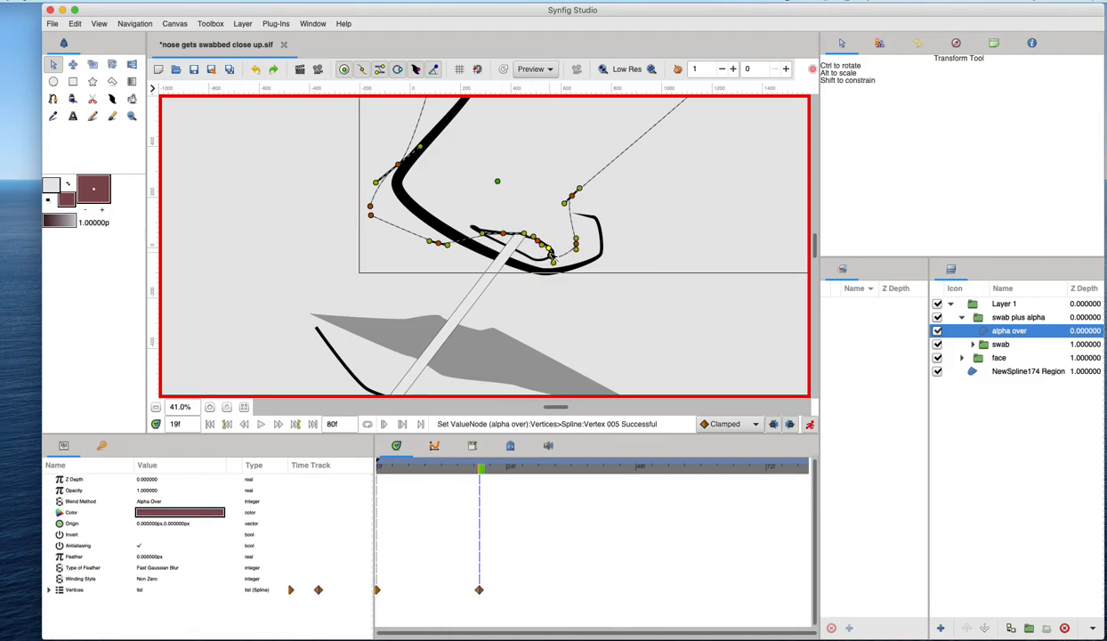
- At frame 35, reselect the alpha over layer and drag one of its vertices outward to cover the swab tip
drag(480, 466, 507, 467)
click(970, 303)
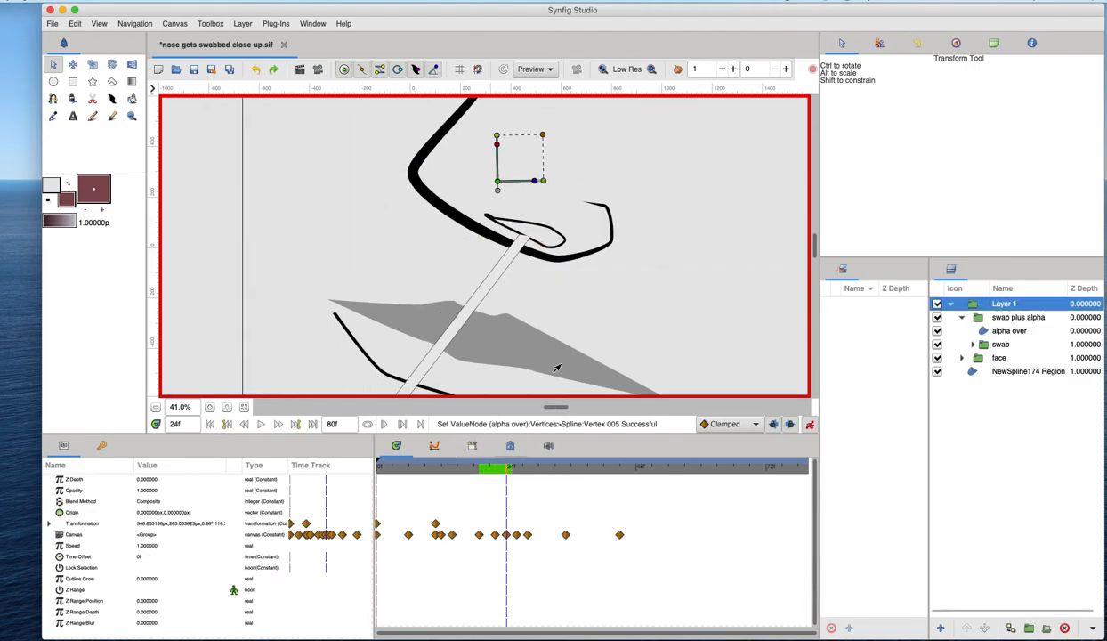
click(986, 333)
click(984, 317)
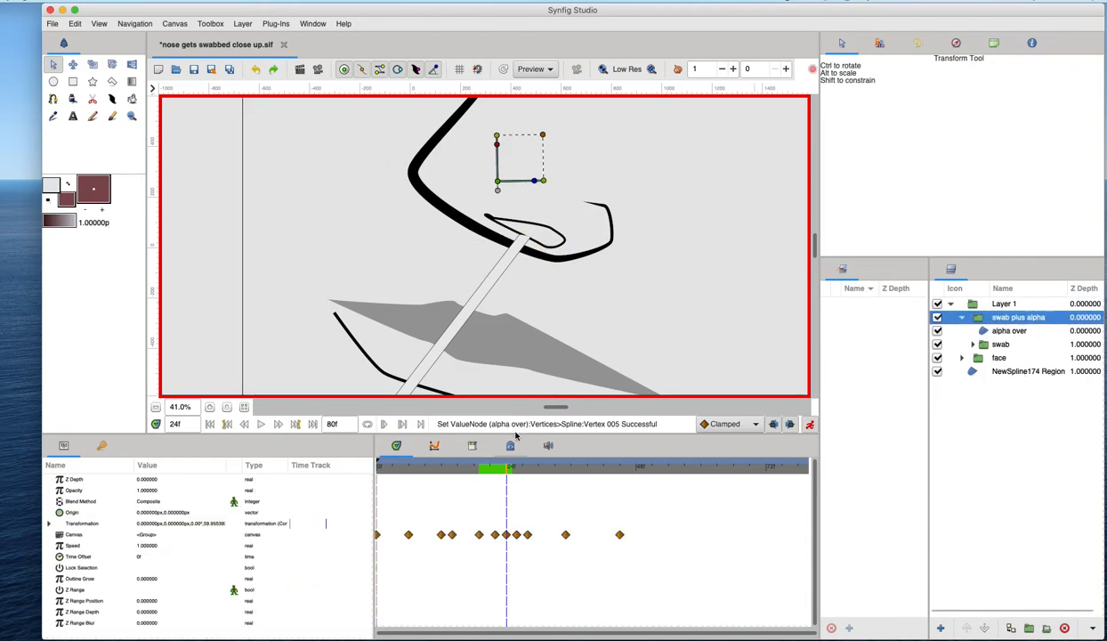
click(996, 357)
drag(514, 471, 563, 467)
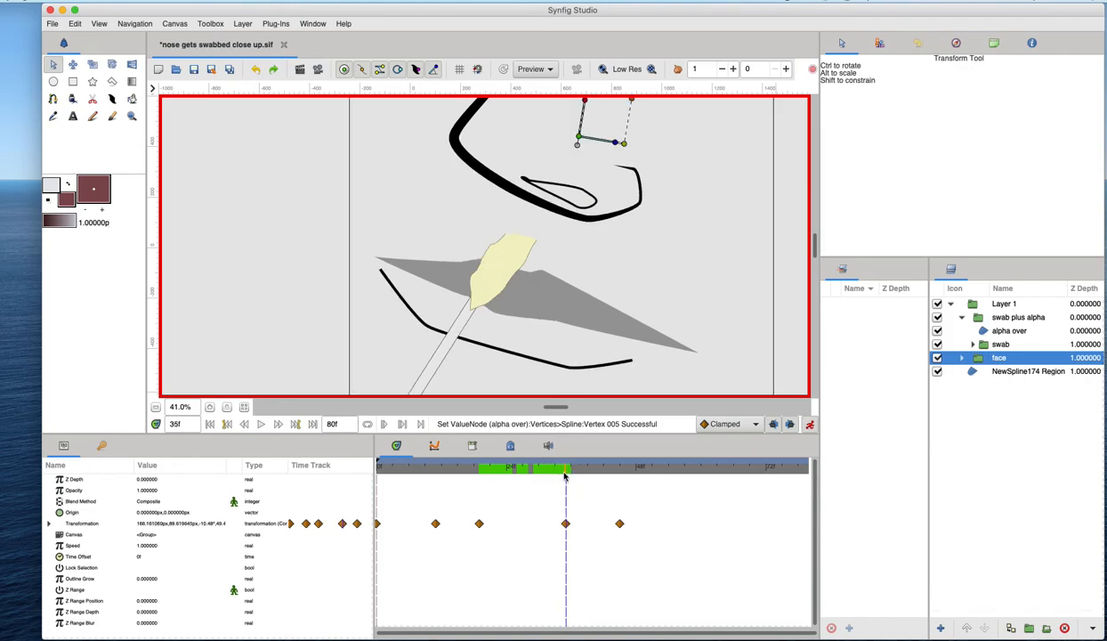
click(982, 330)
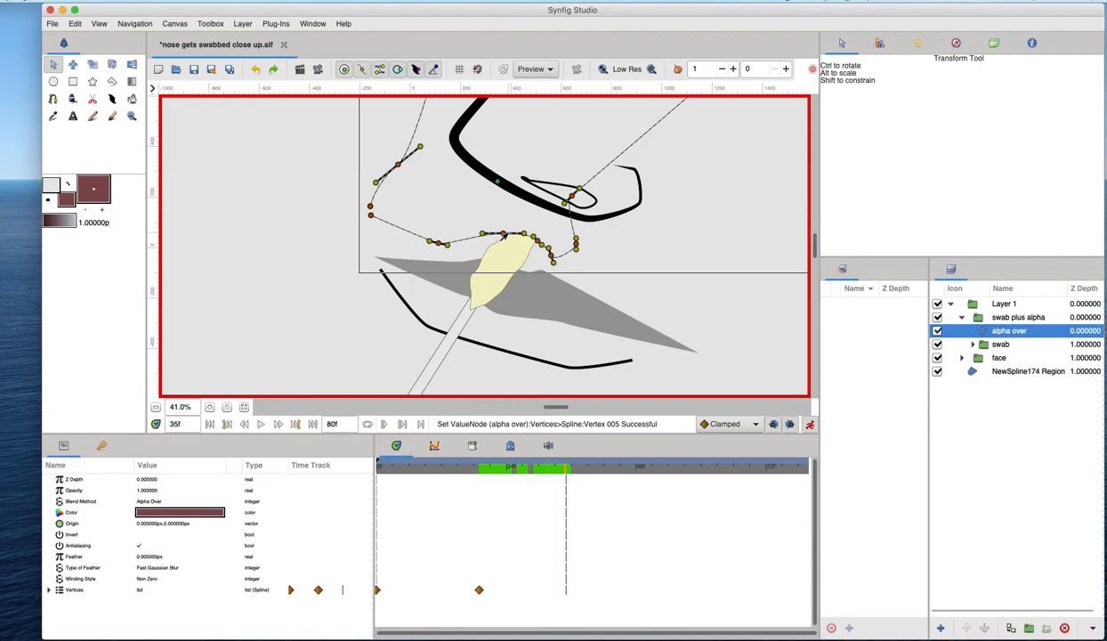
drag(502, 234, 599, 213)
- Save the file, step back a few frames and nudge an alpha over region vertex slightly
key(ctrl+s)
key(comma)
key(comma)
key(comma)
- Step to frame 29 and drag an alpha over region vertex far out to the right
key(comma)
key(comma)
key(comma)
drag(531, 199, 534, 200)
key(comma)
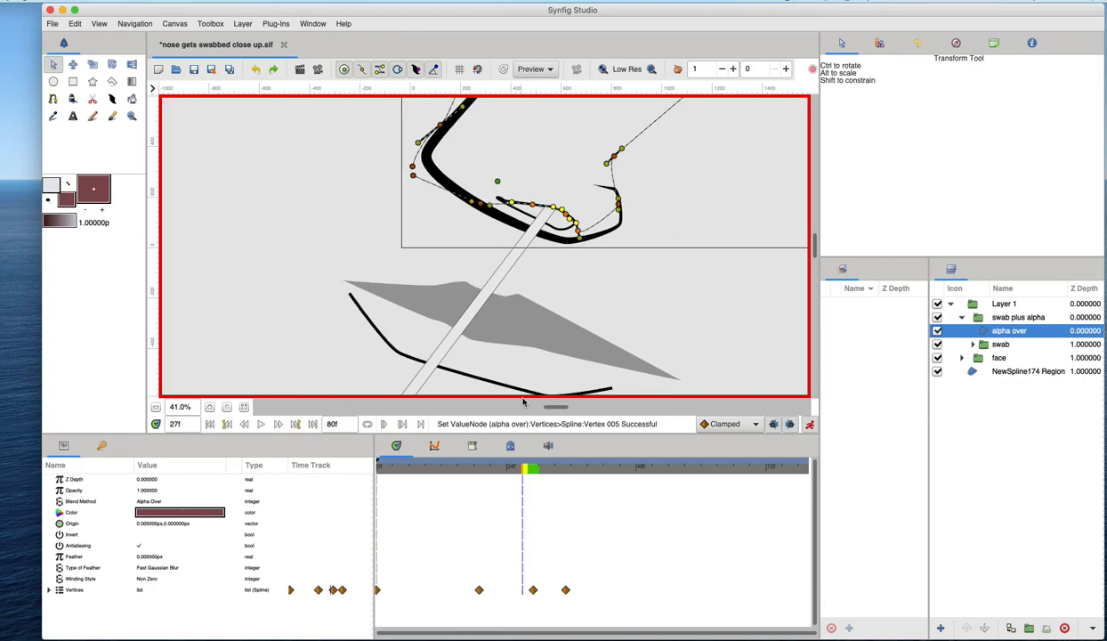
key(comma)
key(comma)
key(comma)
key(comma)
key(comma)
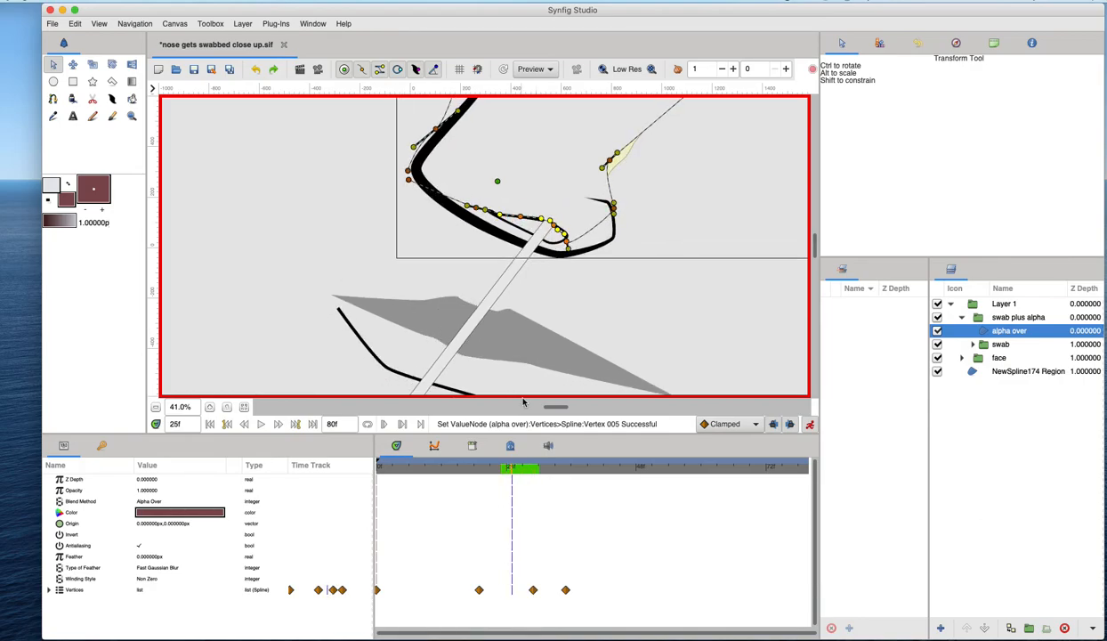
key(period)
key(period)
key(period)
key(period)
drag(614, 155, 760, 133)
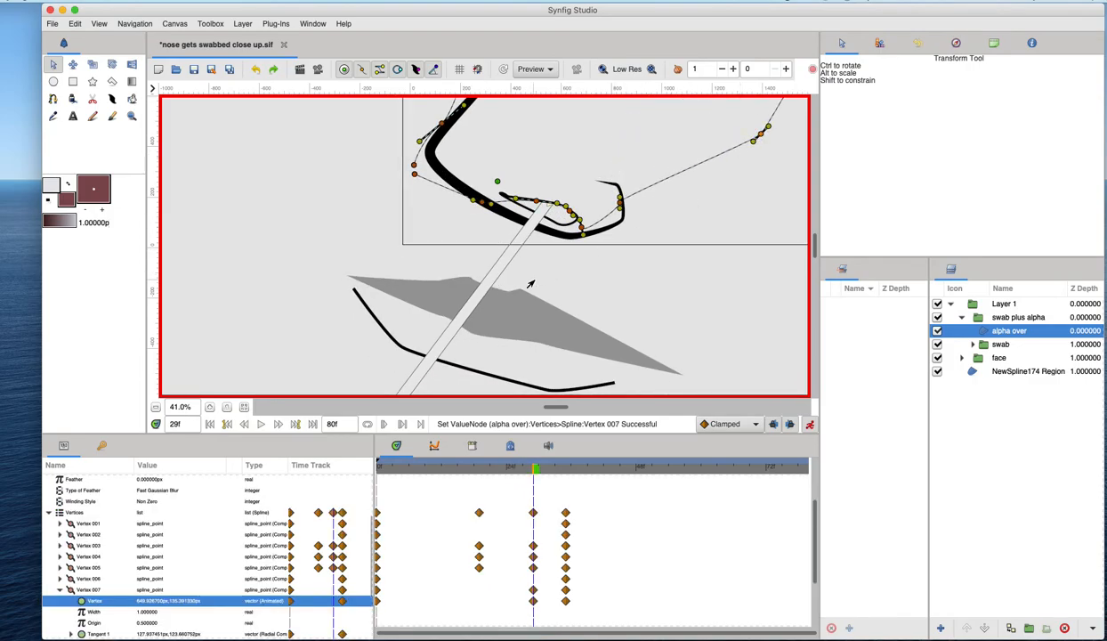
- Turn off animation mode
scroll(531, 282, up, 1)
scroll(570, 281, down, 3)
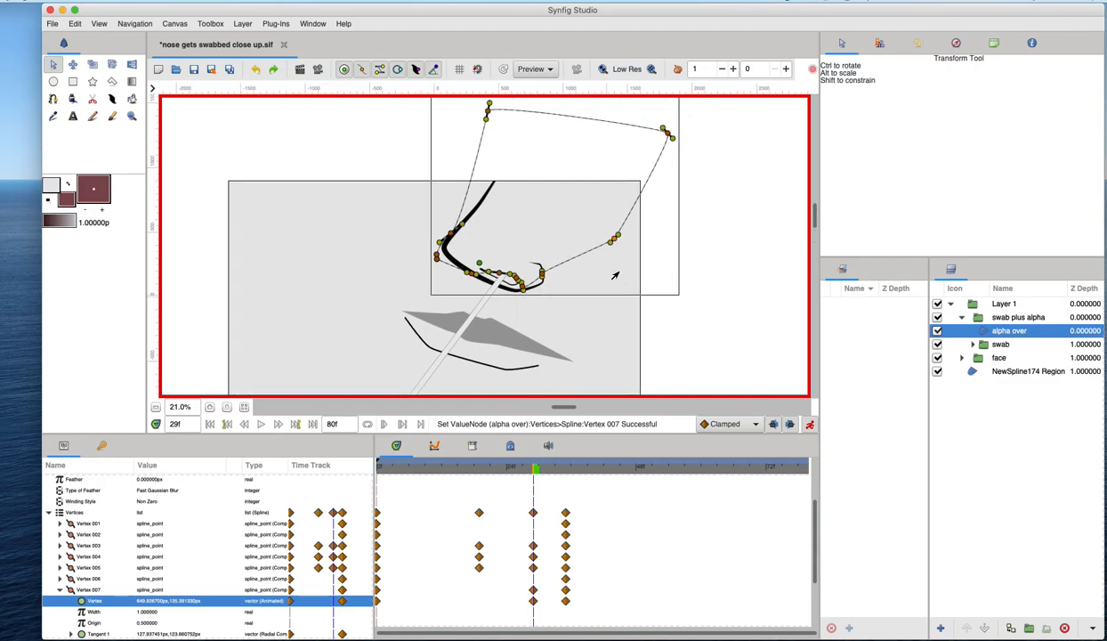
mouse_move(529, 468)
mouse_down()
mouse_move(415, 465)
mouse_move(544, 468)
mouse_move(481, 472)
mouse_move(534, 472)
mouse_up()
scroll(501, 314, up, 4)
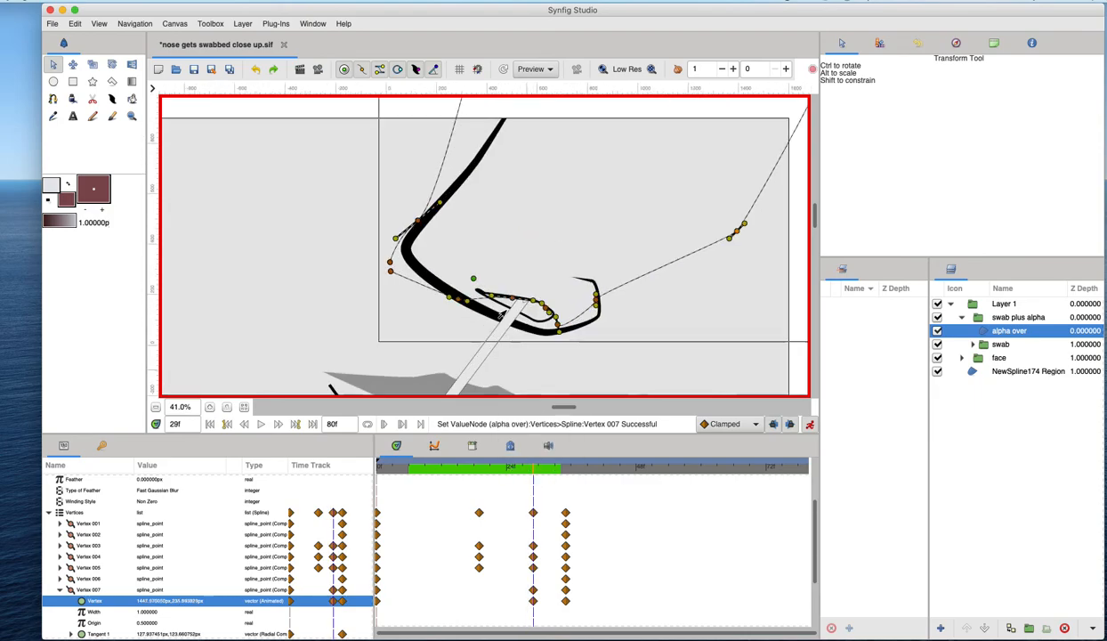
scroll(501, 313, down, 2)
click(808, 424)
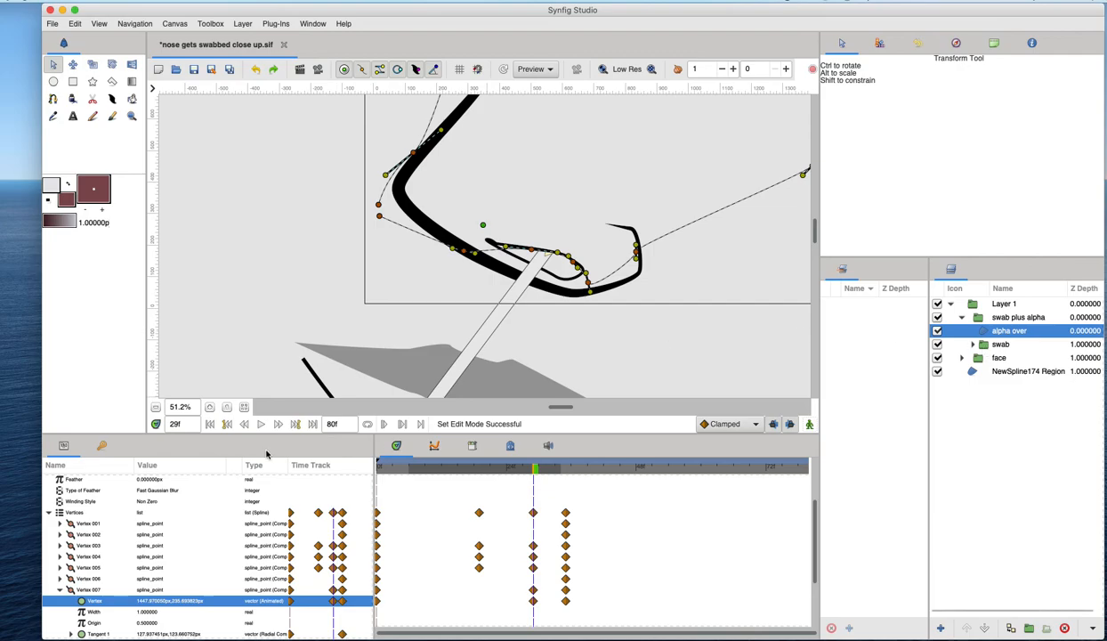
- Try feathering the alpha over region with 10, 100 and then 30 pixels
scroll(158, 534, up, 3)
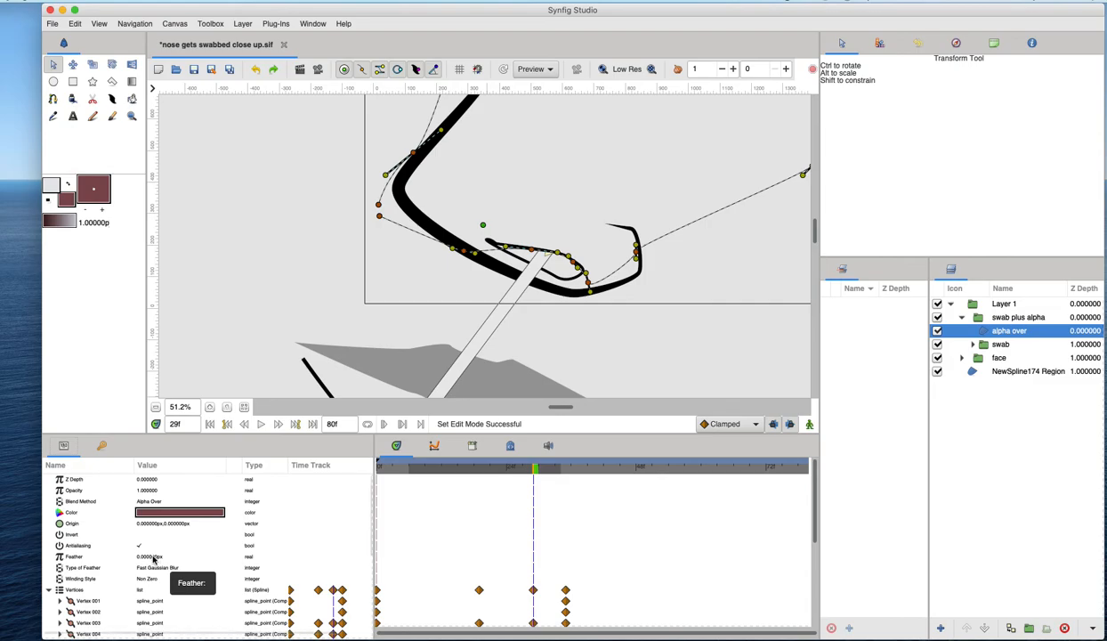
click(154, 556)
text(10)
key(Return)
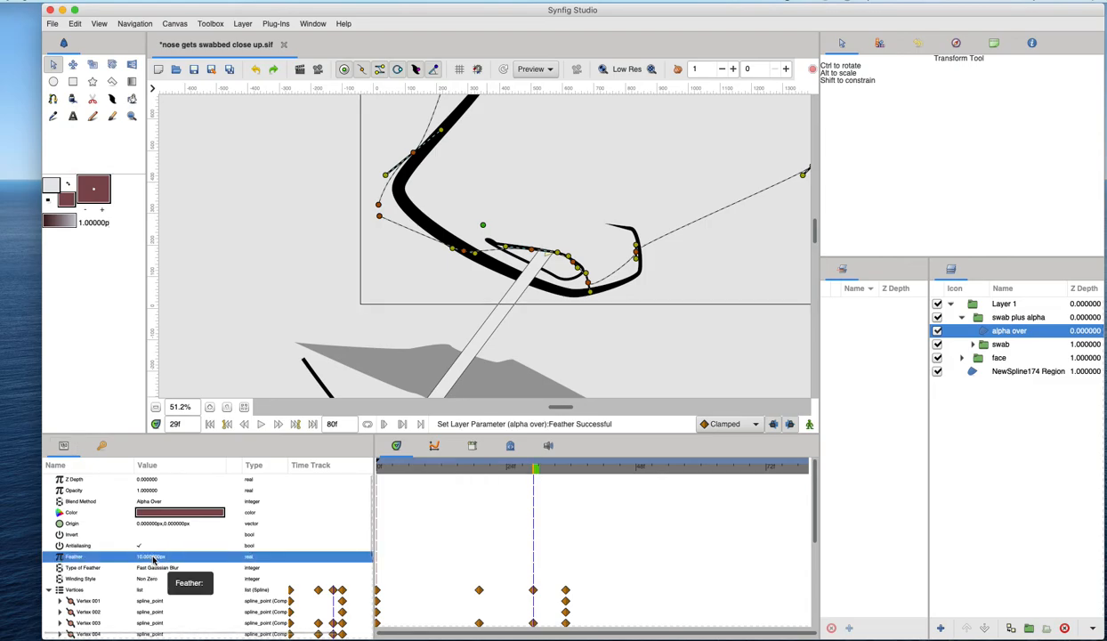
click(163, 557)
text(100)
key(Return)
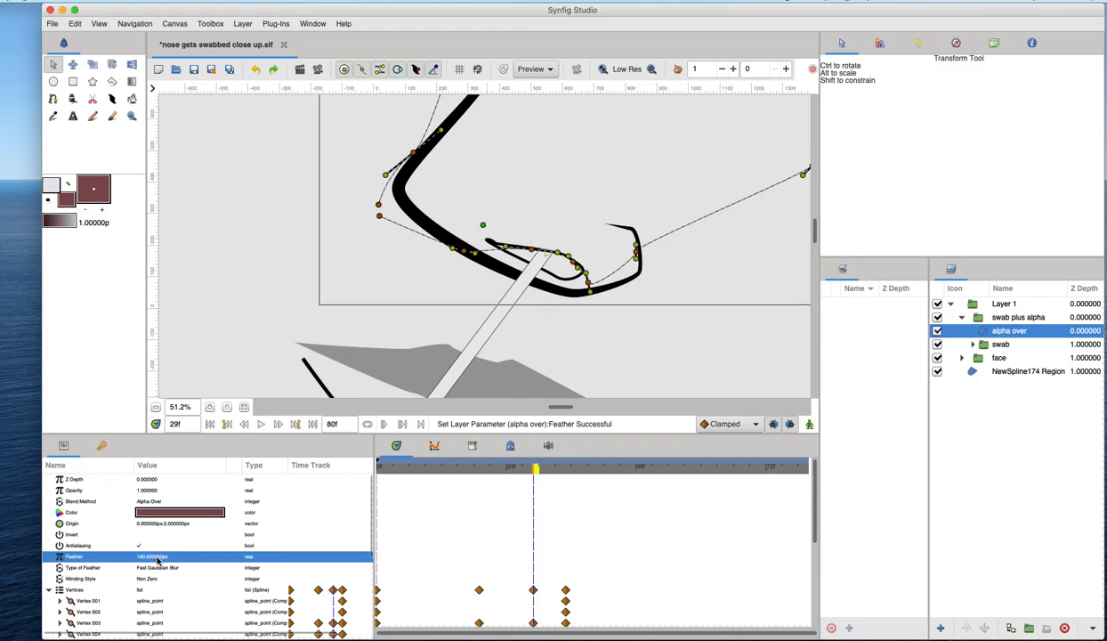
key(plus)
key(plus)
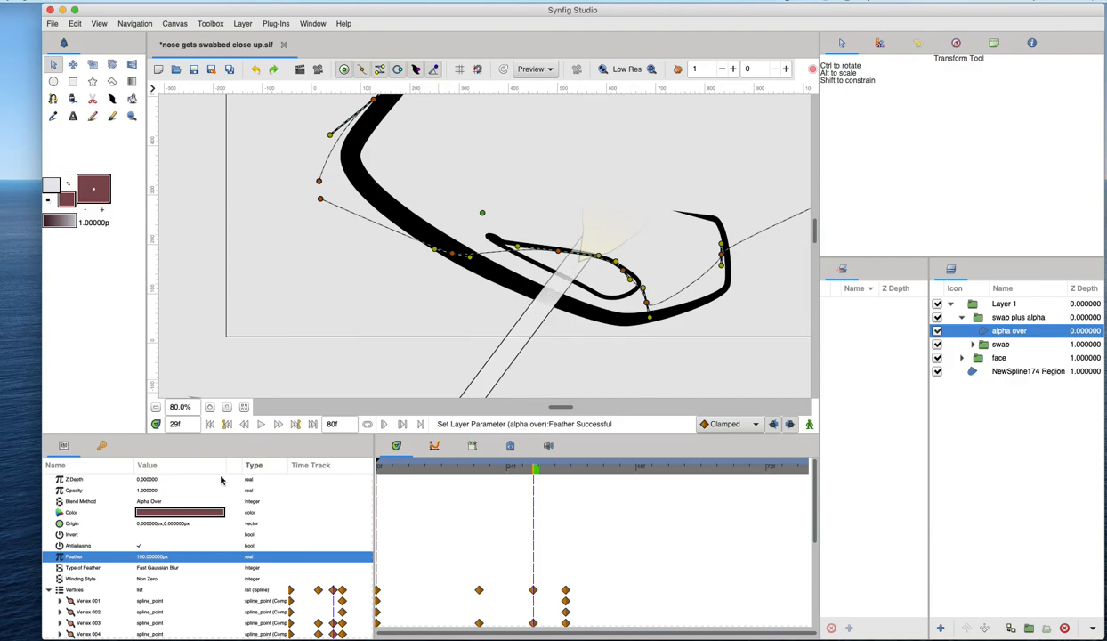
click(178, 557)
text(30)
key(Return)
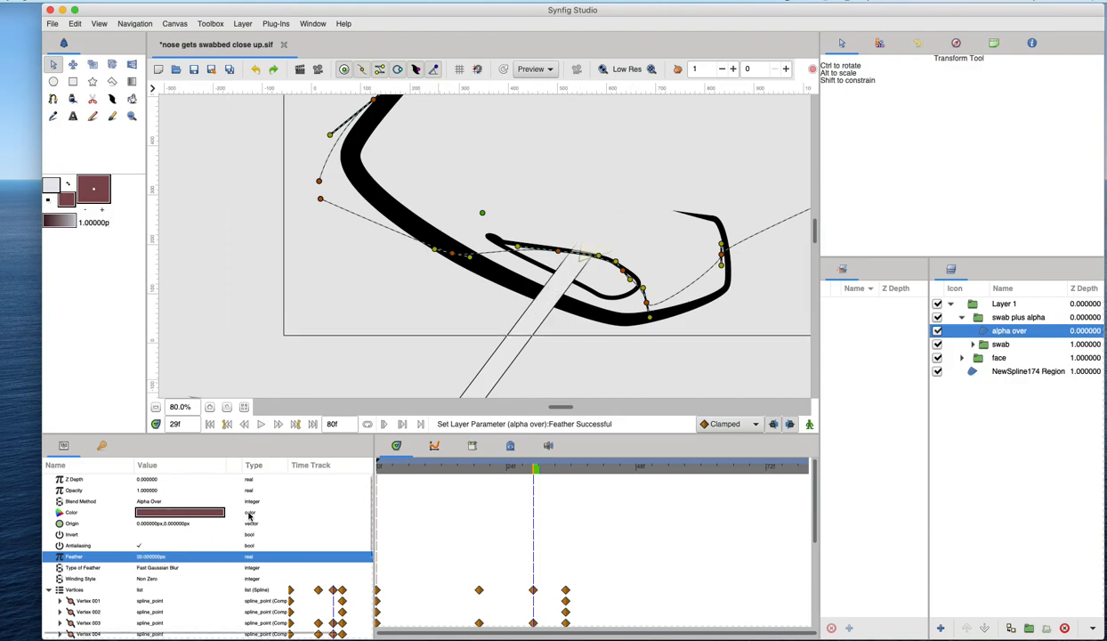
- Move to frame 25 and set the alpha over region's feather back to 0
mouse_move(516, 469)
mouse_down()
mouse_move(467, 465)
mouse_move(511, 466)
mouse_up()
click(152, 557)
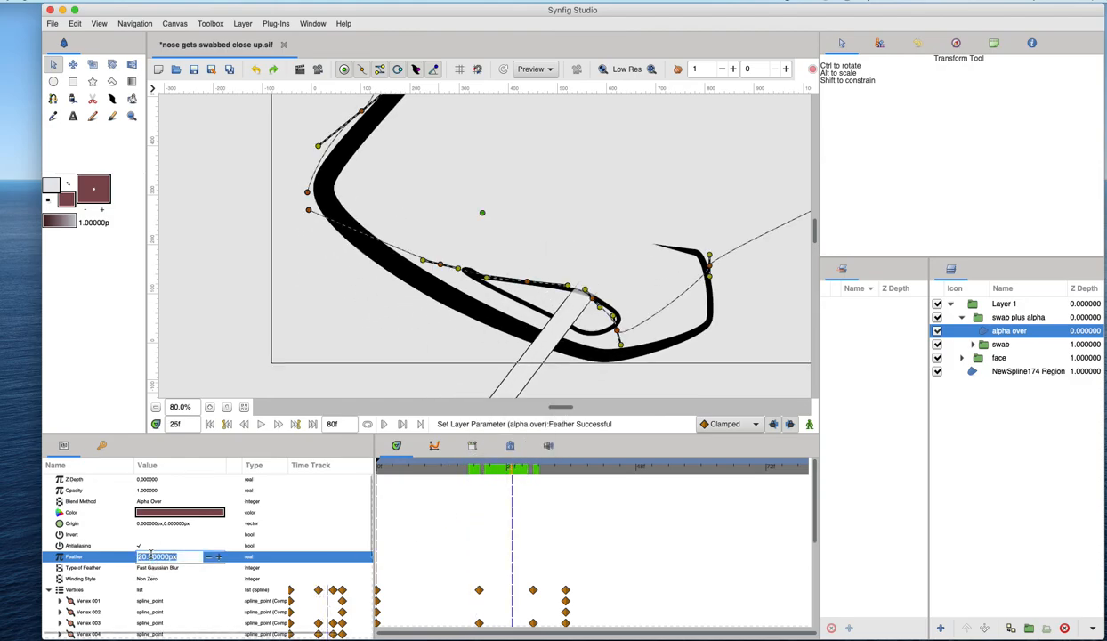
key(Return)
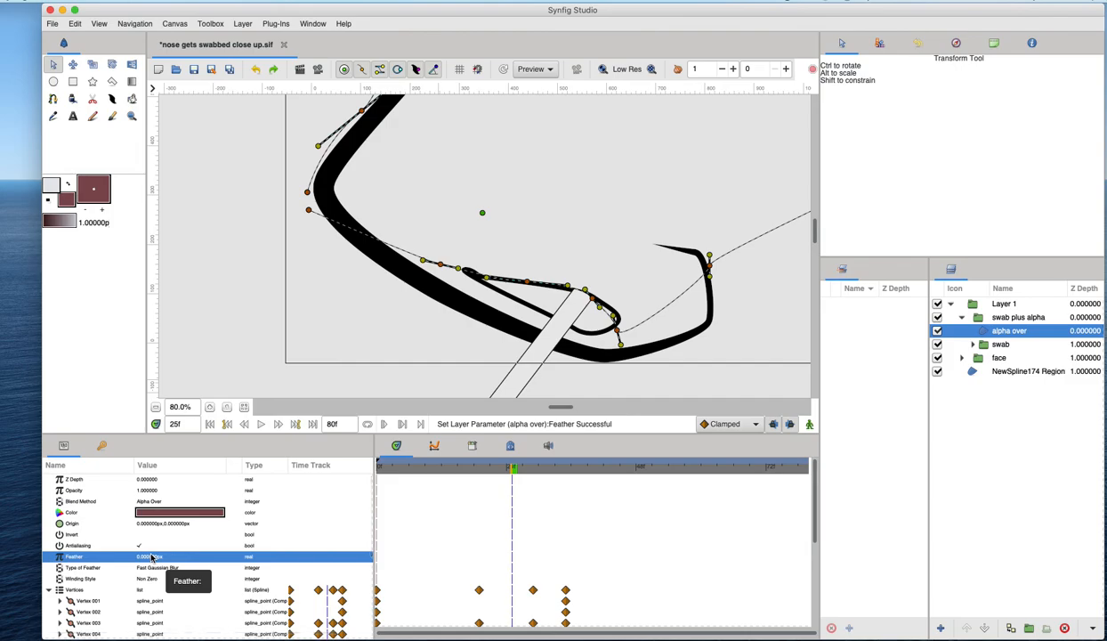